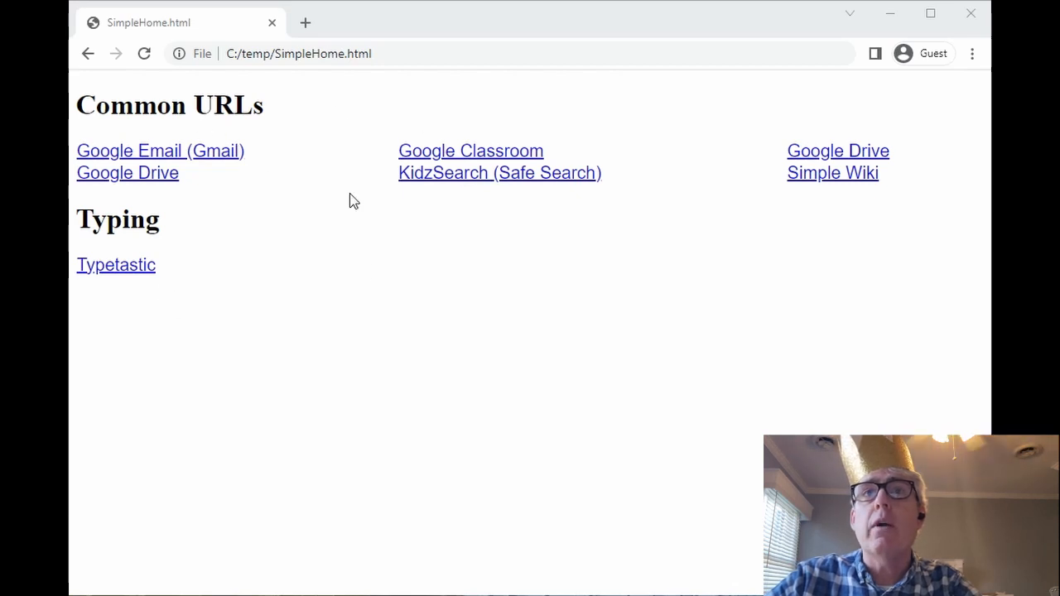
- Open Google Classroom and enter the 2nd Elementary Computer 2022-2023 class stream
{"action": "left_click", "coordinate": [474, 155]}
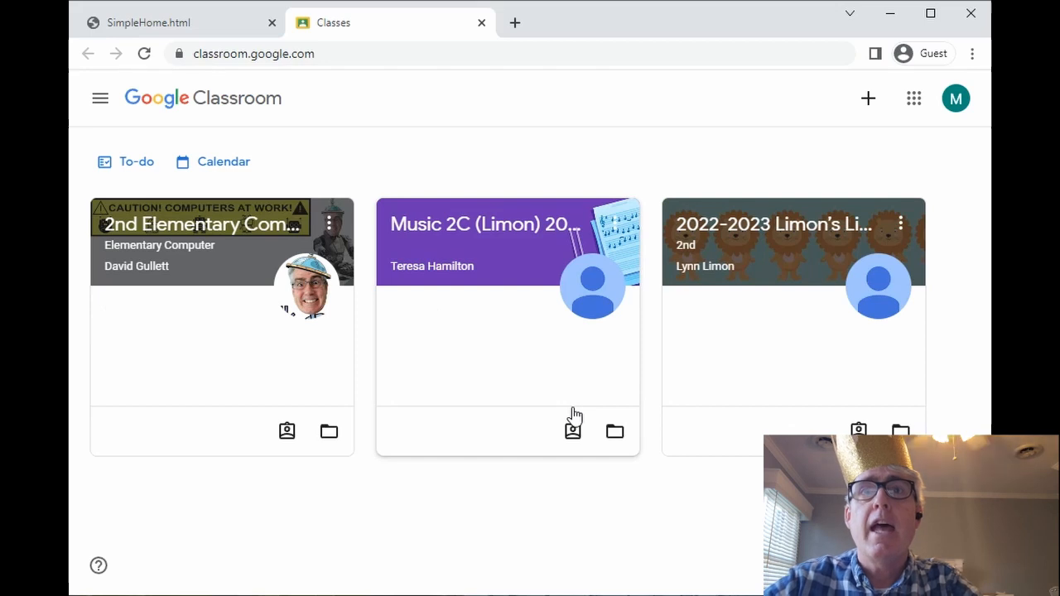
{"action": "left_click", "coordinate": [173, 236]}
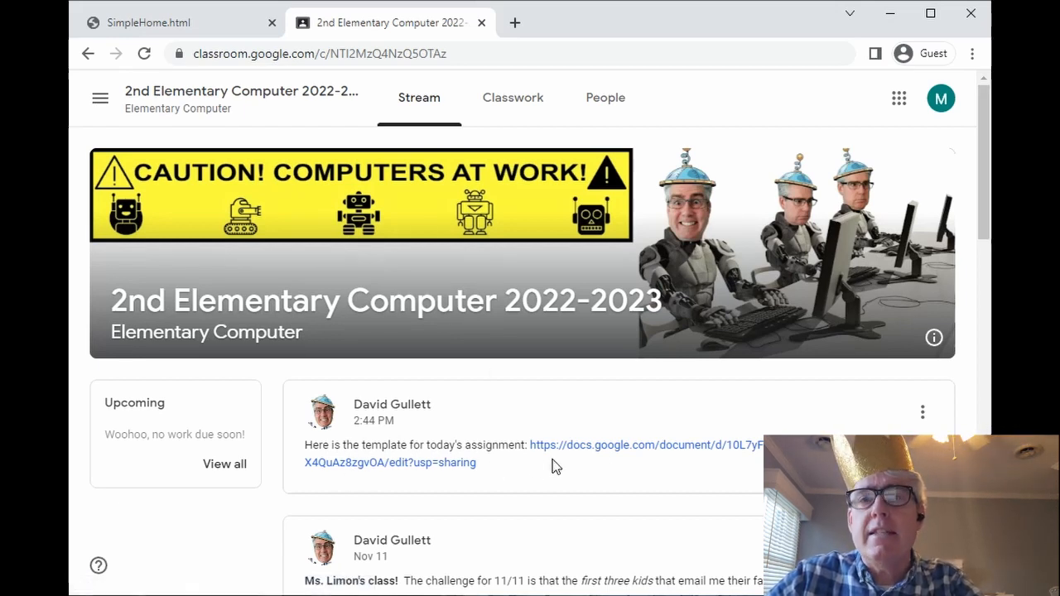
- Open the view-only 'I am poem' template from the class post's link
{"action": "left_click", "coordinate": [600, 454]}
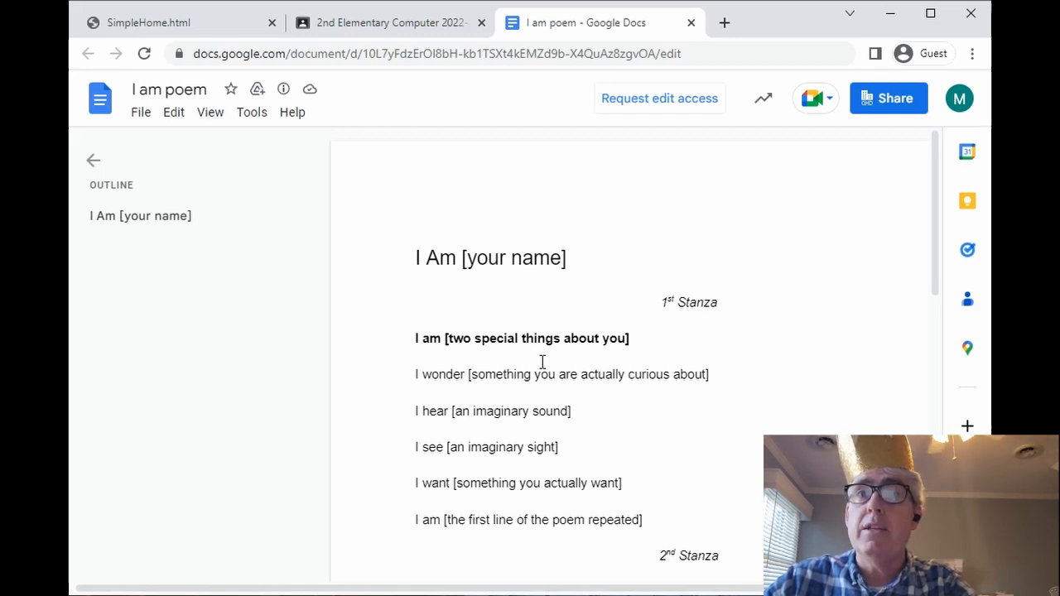
- Start a copy of the template named 'I Am Poem', saved in My Drive
{"action": "left_click", "coordinate": [147, 121]}
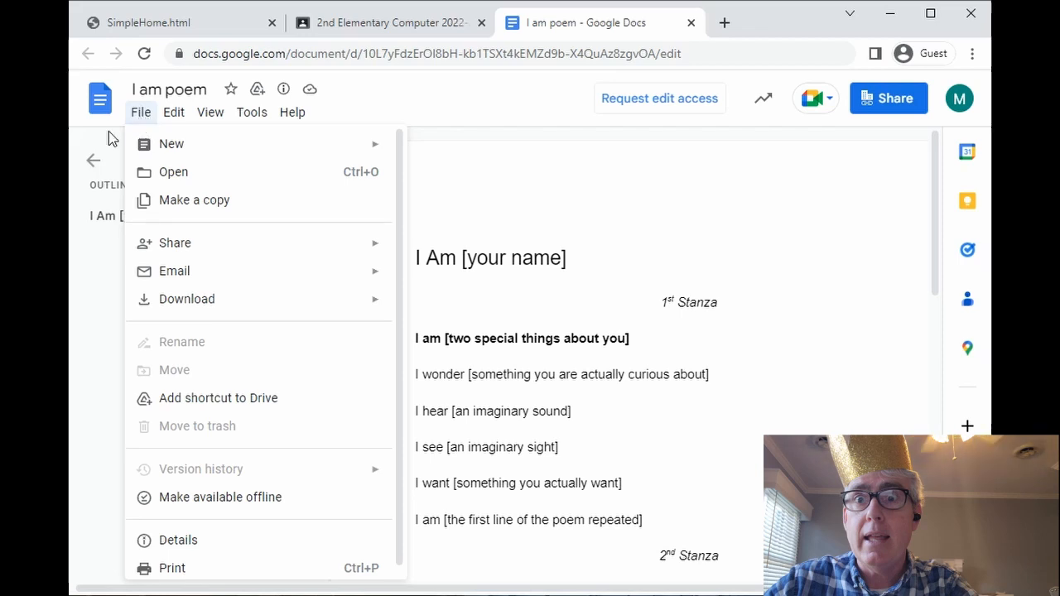
{"action": "left_click", "coordinate": [164, 214]}
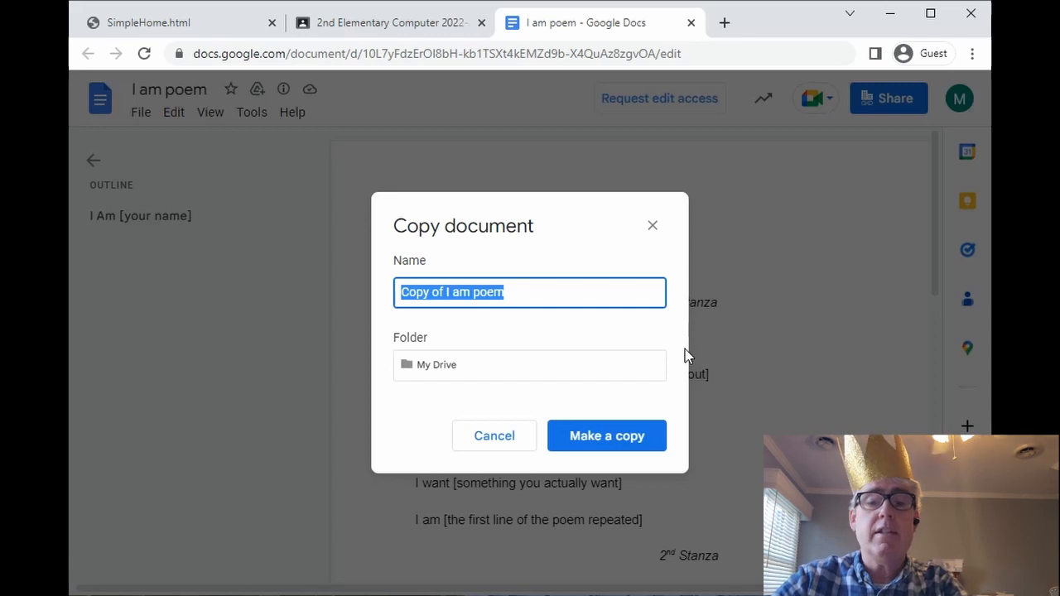
{"action": "type", "text": "wetdog 42 fuzzy "}
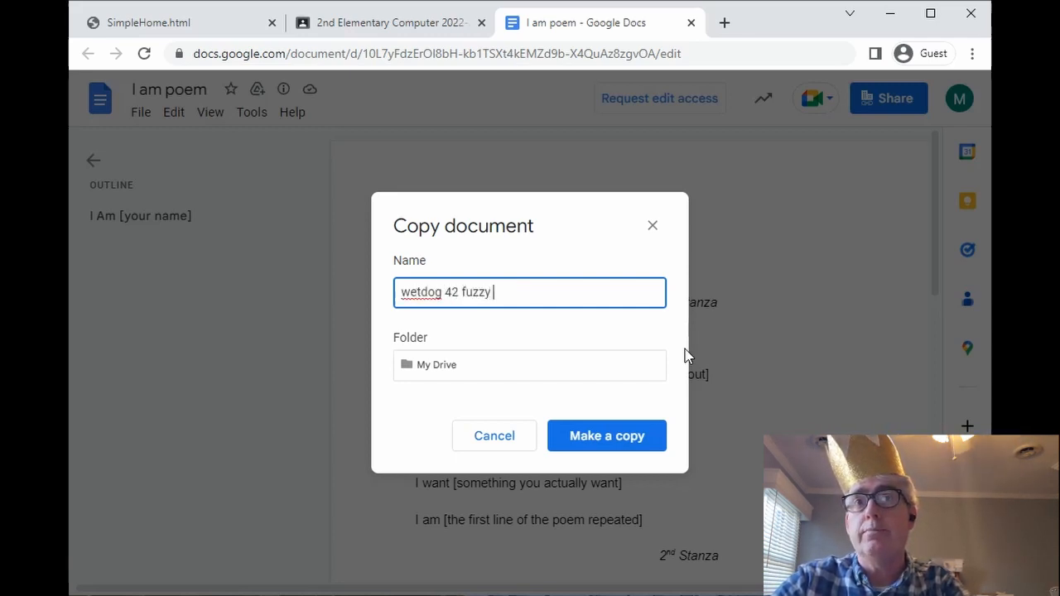
{"action": "type", "text": "britches"}
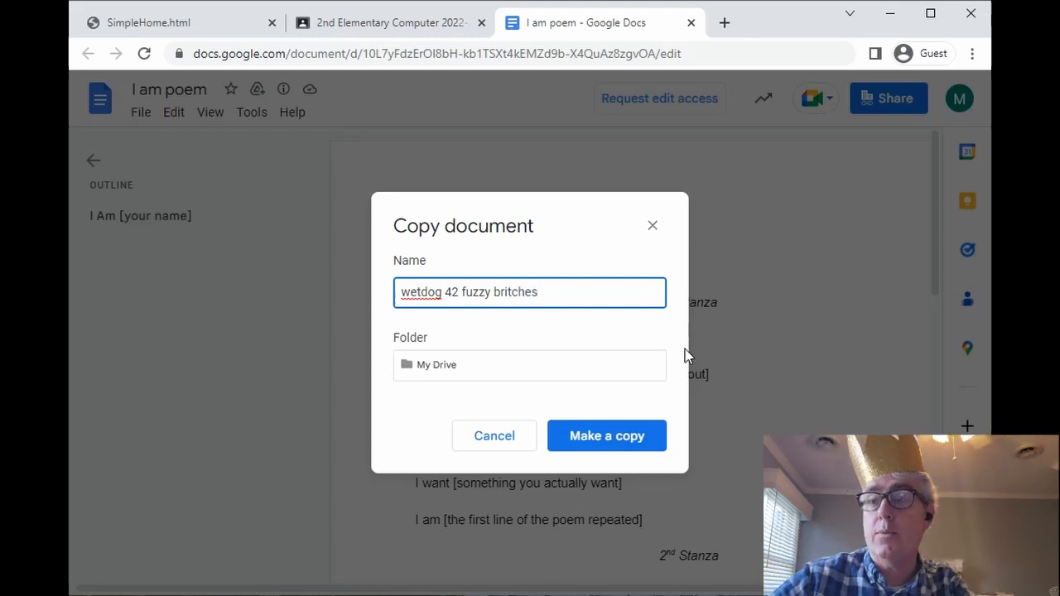
{"action": "key", "text": "ctrl+a"}
{"action": "key", "text": "BackSpace"}
{"action": "type", "text": "I Am Poem "}
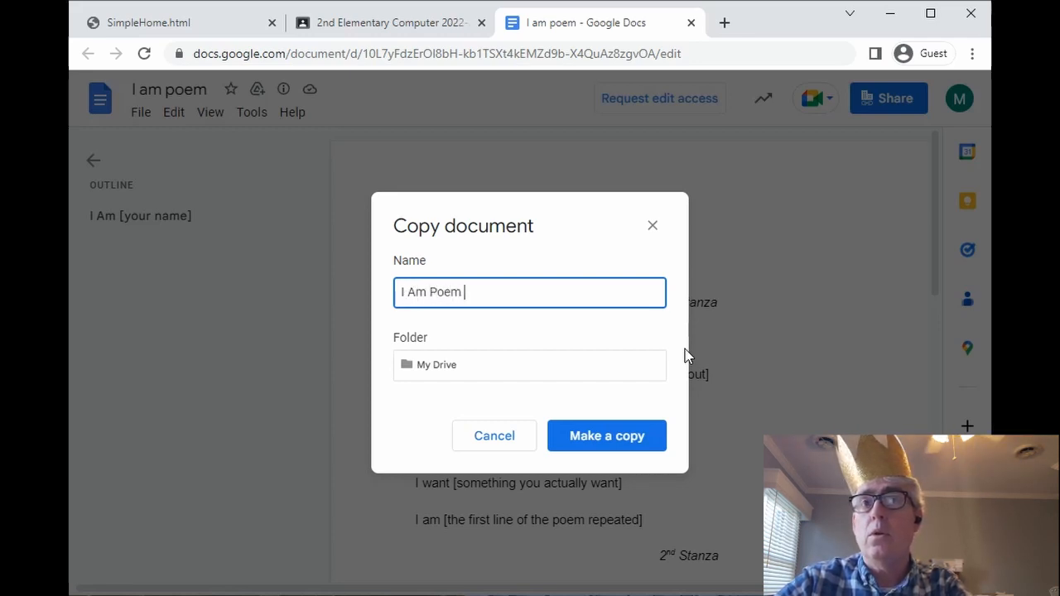
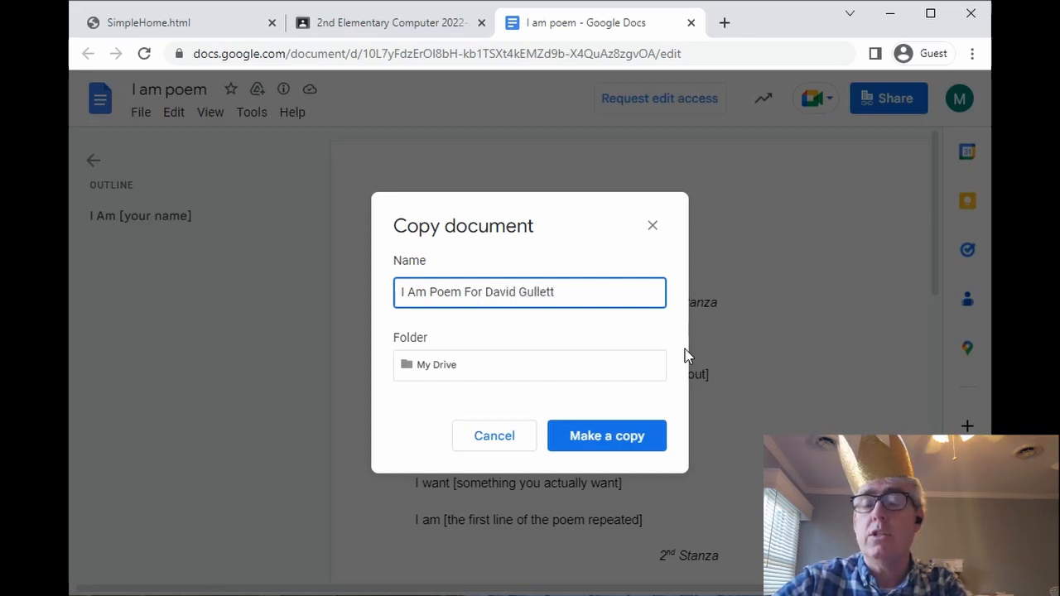
{"action": "key", "text": "ctrl+BackSpace"}
{"action": "key", "text": "ctrl+BackSpace"}
{"action": "key", "text": "ctrl+BackSpace"}
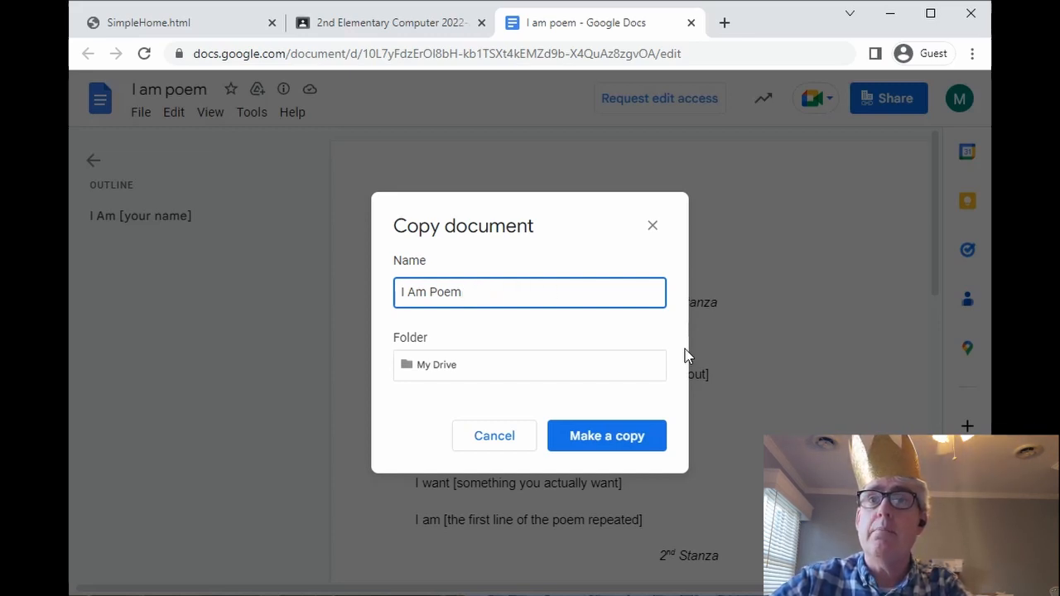
- Create the 'I Am Poem' copy, hide its outline panel, and place the cursor after the title
{"action": "left_click", "coordinate": [596, 434]}
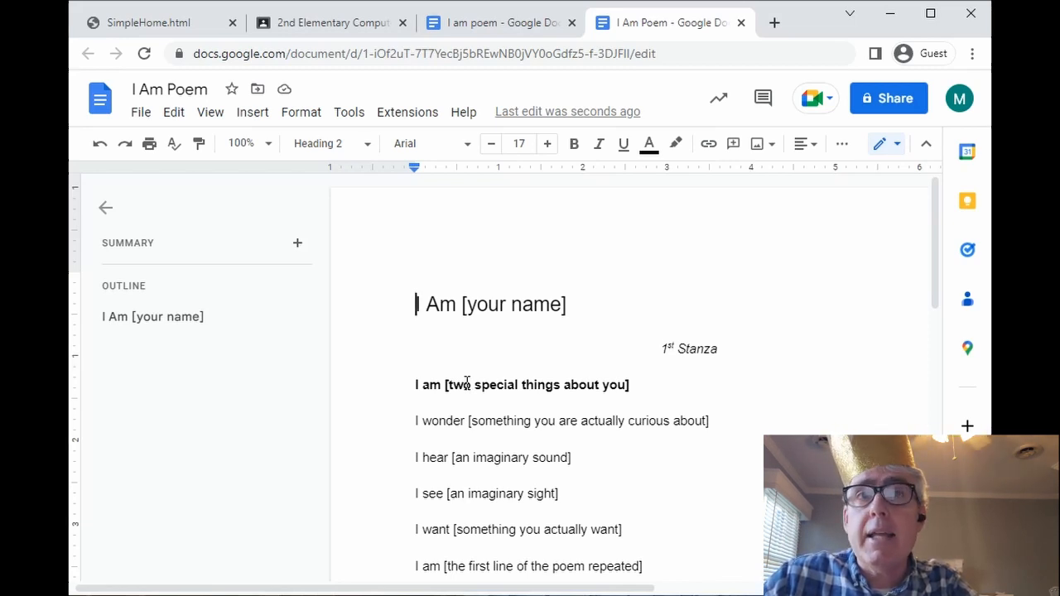
{"action": "left_click", "coordinate": [102, 209]}
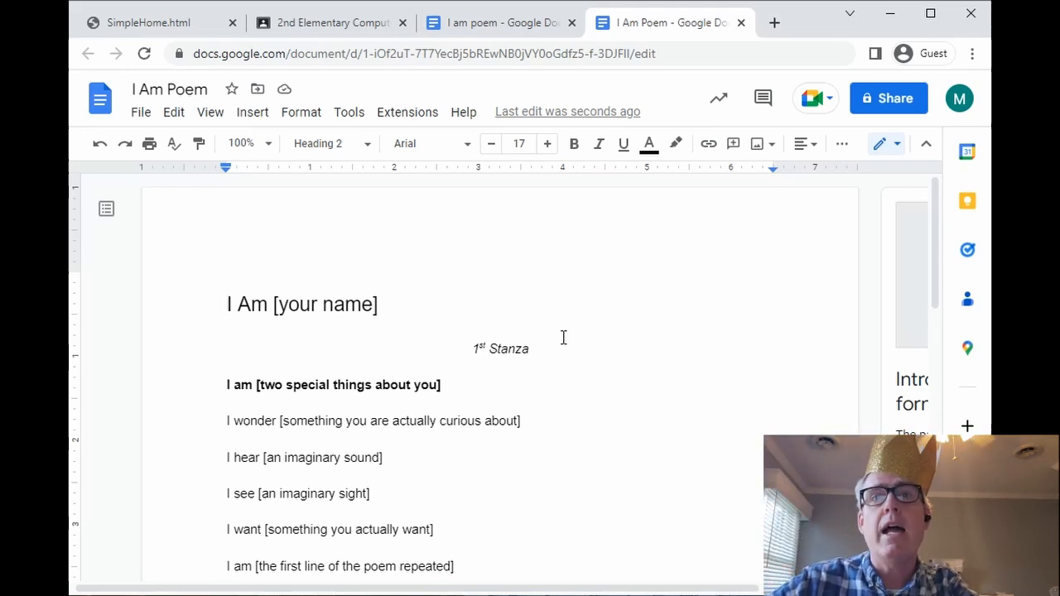
{"action": "left_click", "coordinate": [563, 338]}
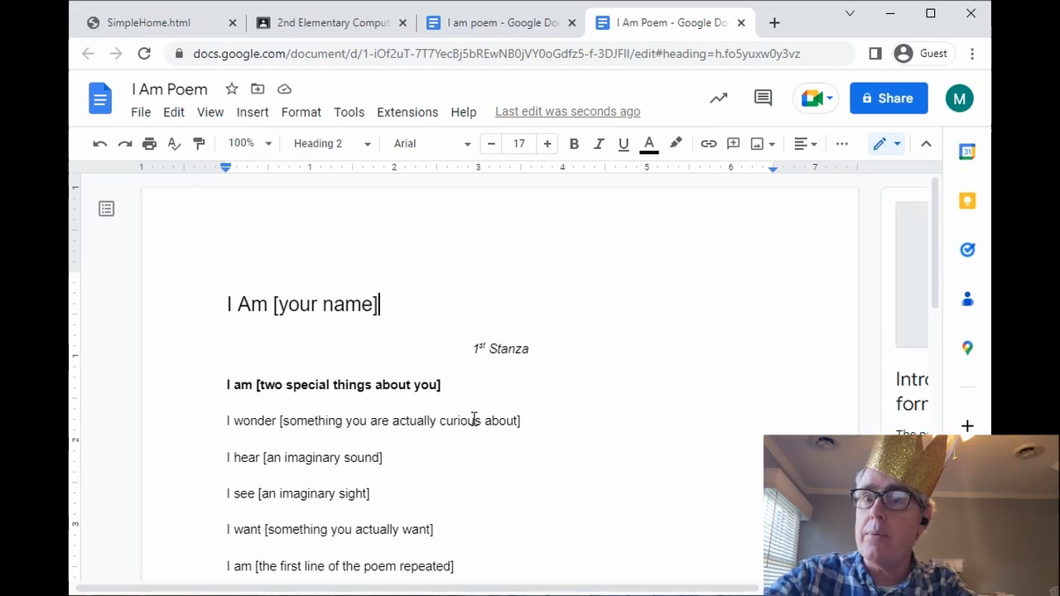
- Replace the title's [your name] placeholder with the author's first name
{"action": "key", "text": "BackSpace"}
{"action": "key", "text": "BackSpace"}
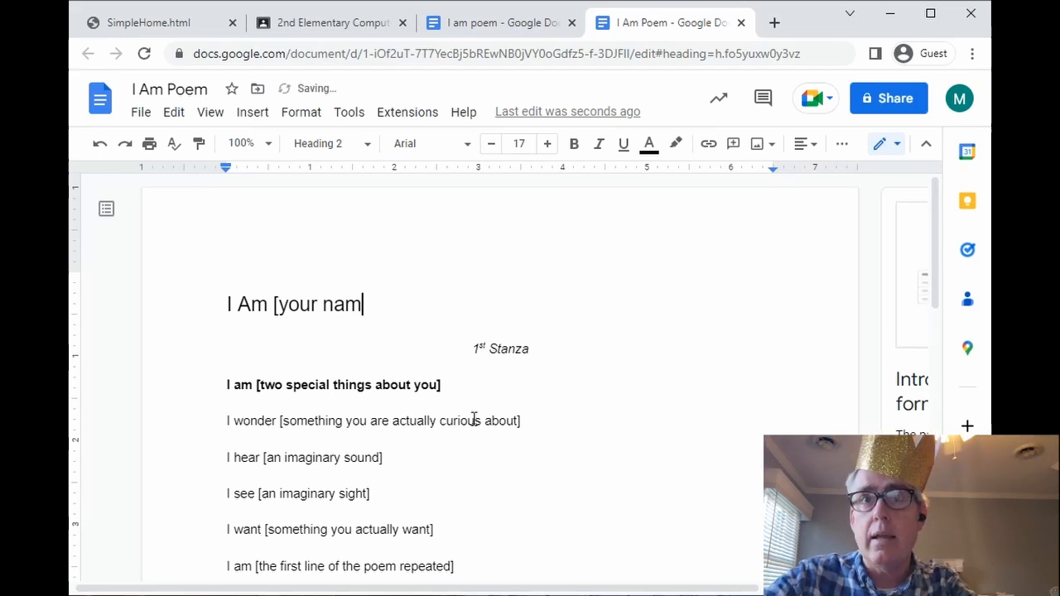
{"action": "key", "text": "BackSpace"}
{"action": "key", "text": "BackSpace"}
{"action": "key", "text": "BackSpace"}
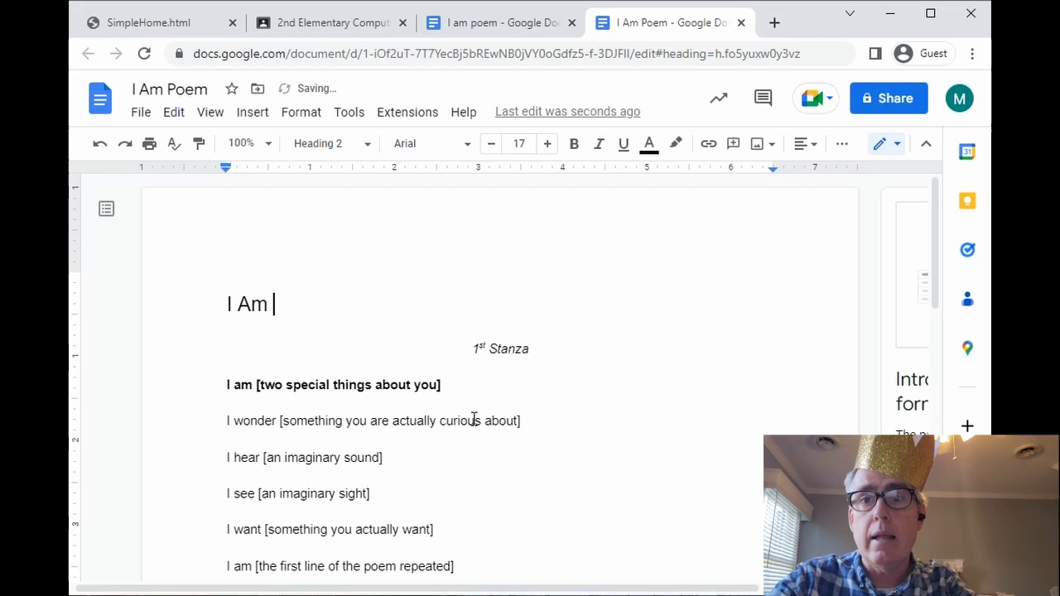
{"action": "type", "text": "David"}
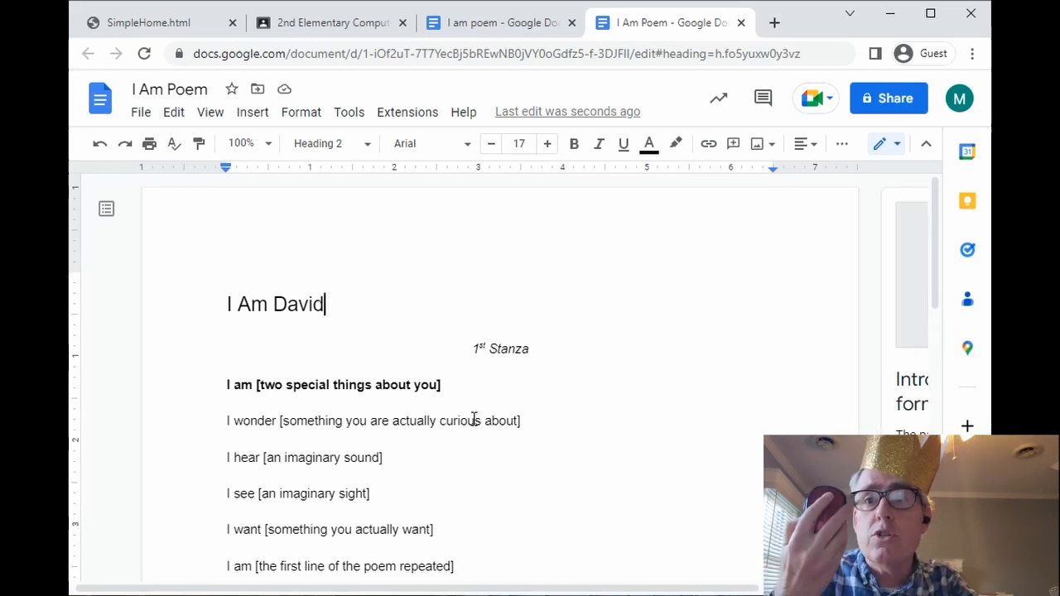
- Place the cursor at the end of the first stanza's opening line
{"action": "scroll", "coordinate": [474, 420], "scroll_direction": "down", "scroll_amount": 3}
{"action": "scroll", "coordinate": [473, 420], "scroll_direction": "up", "scroll_amount": 2}
{"action": "scroll", "coordinate": [474, 420], "scroll_direction": "down", "scroll_amount": 3}
{"action": "scroll", "coordinate": [473, 420], "scroll_direction": "up", "scroll_amount": 2}
{"action": "scroll", "coordinate": [474, 420], "scroll_direction": "down", "scroll_amount": 1}
{"action": "scroll", "coordinate": [474, 420], "scroll_direction": "up", "scroll_amount": 2}
{"action": "scroll", "coordinate": [474, 420], "scroll_direction": "down", "scroll_amount": 2}
{"action": "scroll", "coordinate": [474, 420], "scroll_direction": "up", "scroll_amount": 3}
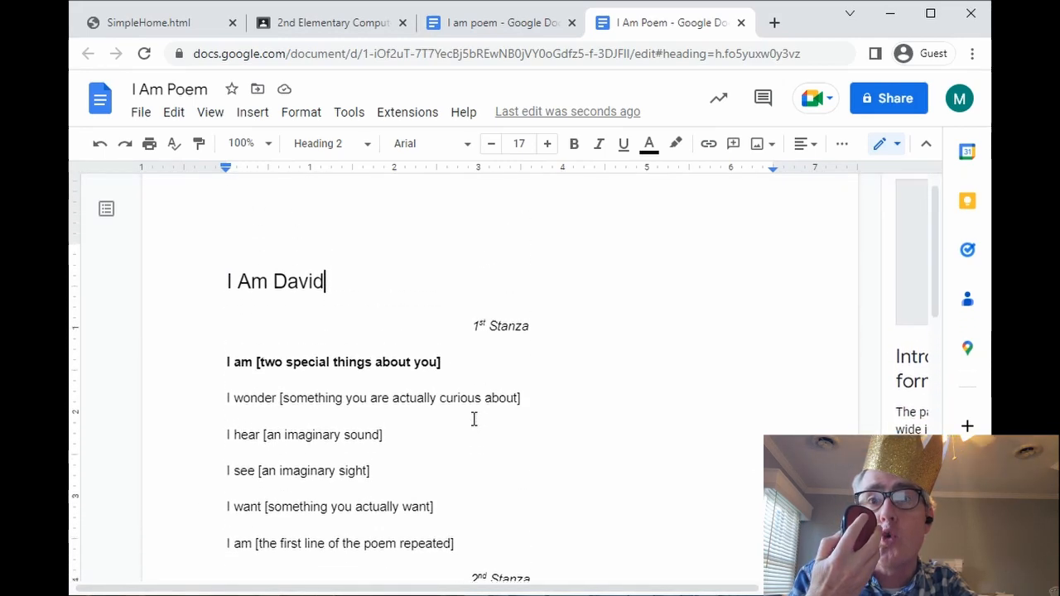
{"action": "scroll", "coordinate": [474, 420], "scroll_direction": "down", "scroll_amount": 2}
{"action": "scroll", "coordinate": [474, 420], "scroll_direction": "up", "scroll_amount": 2}
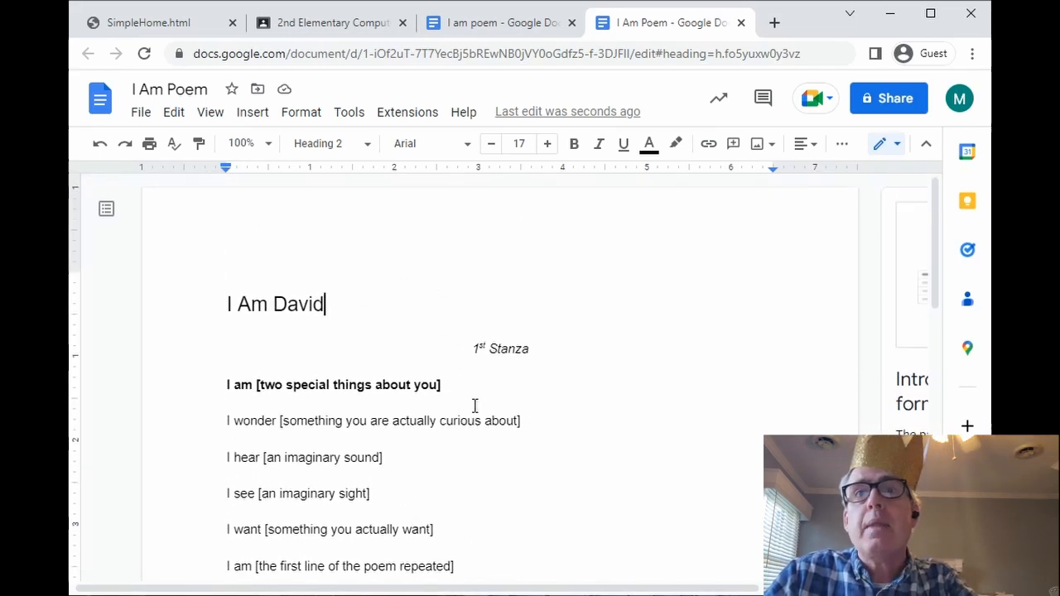
{"action": "left_click", "coordinate": [452, 383]}
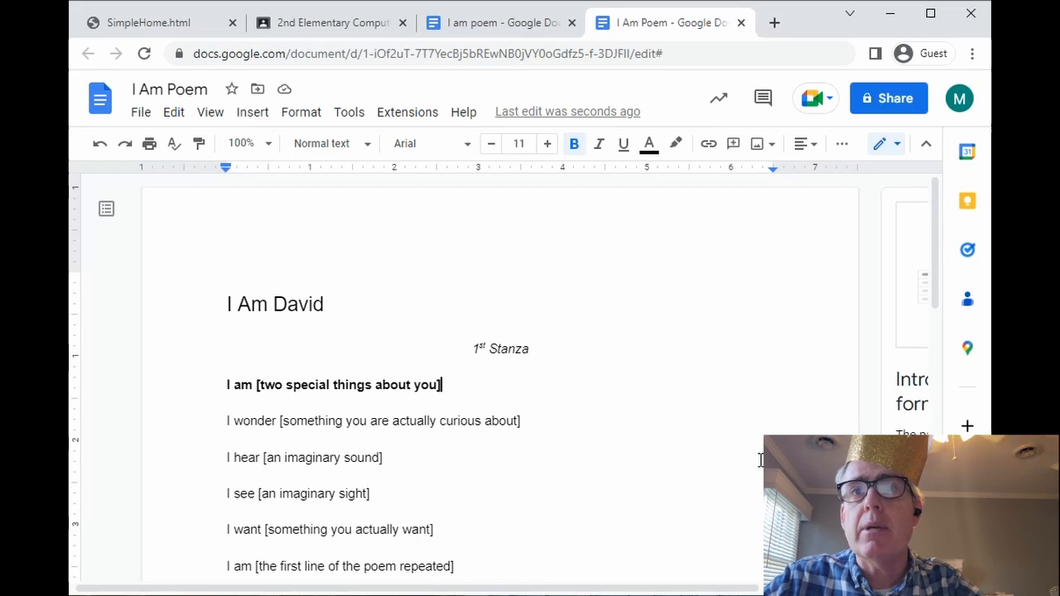
- Replace the I am line's bracketed placeholder with 'funny and caring'
{"action": "left_click_drag", "start_coordinate": [441, 384], "coordinate": [259, 395]}
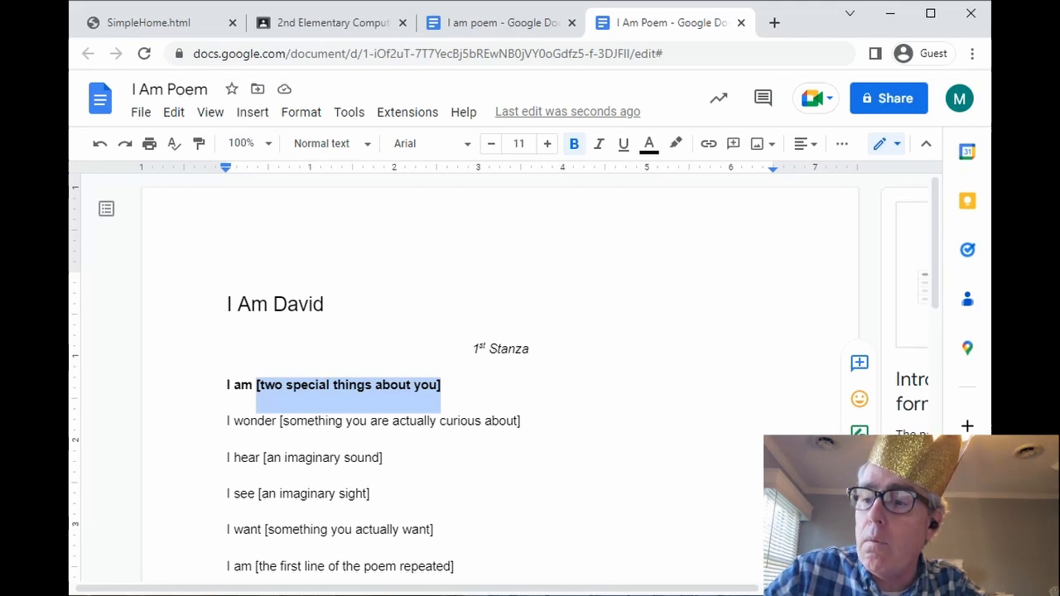
{"action": "key", "text": "BackSpace"}
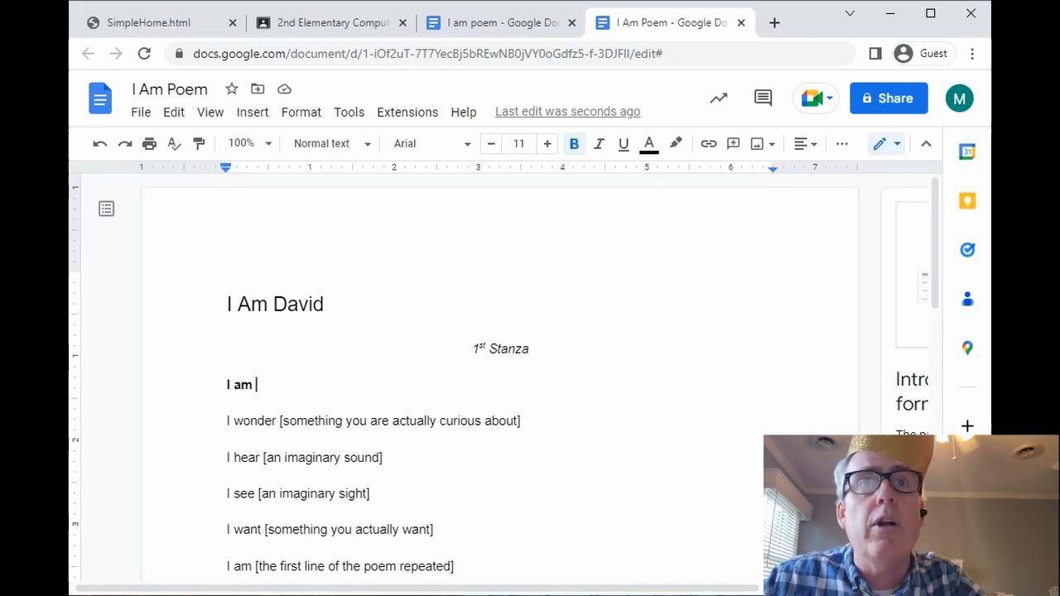
{"action": "left_click", "coordinate": [99, 147]}
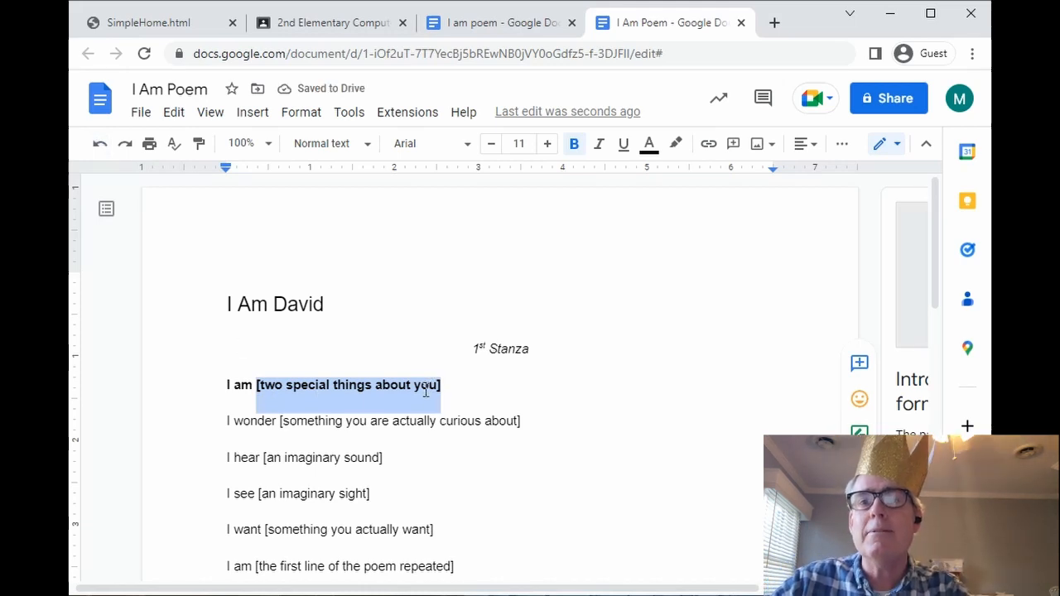
{"action": "left_click", "coordinate": [124, 145]}
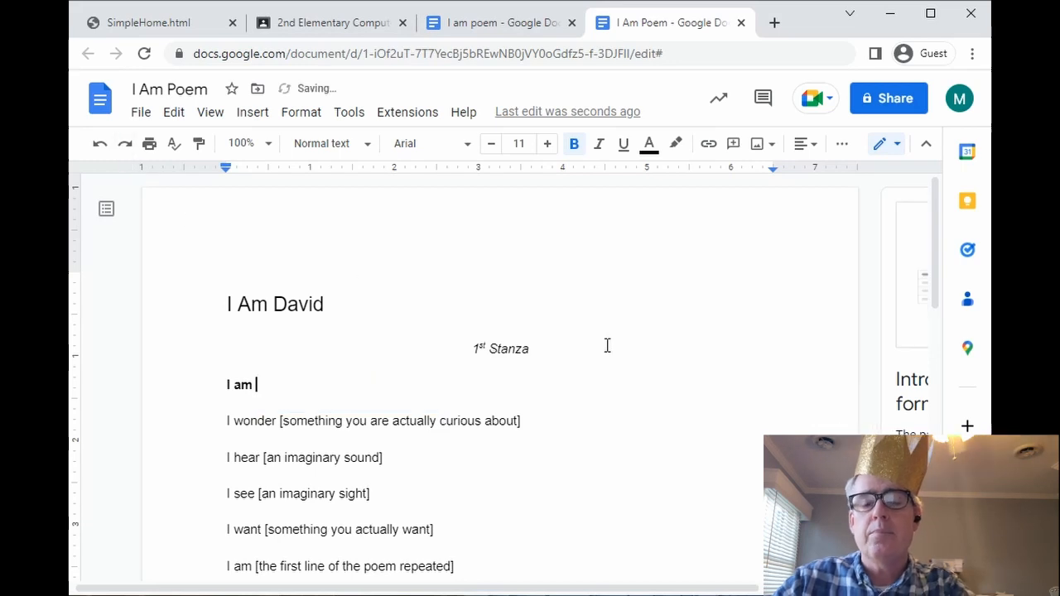
{"action": "type", "text": "funny"}
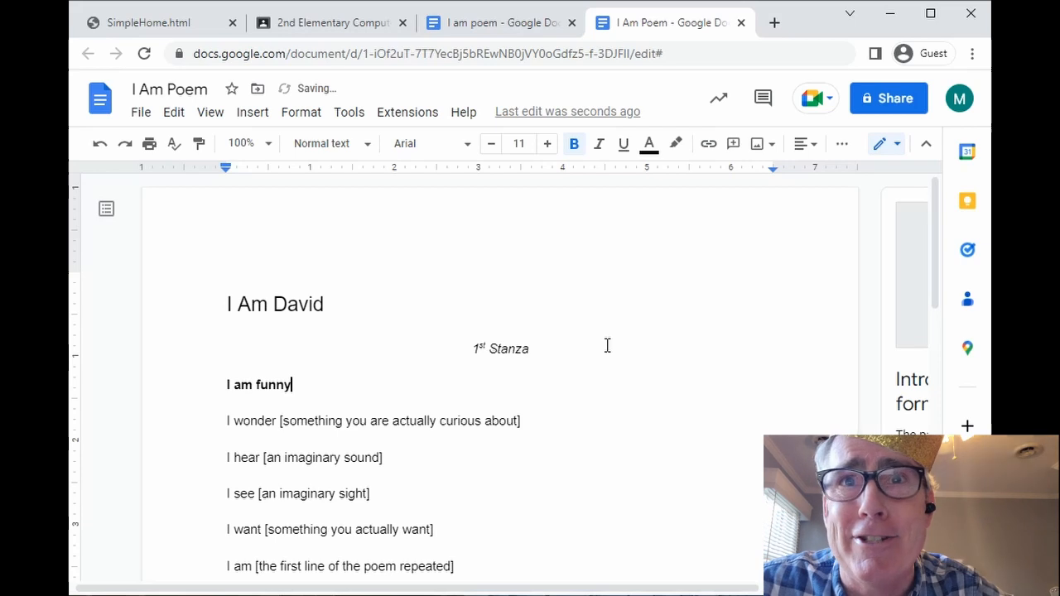
{"action": "type", "text": " and "}
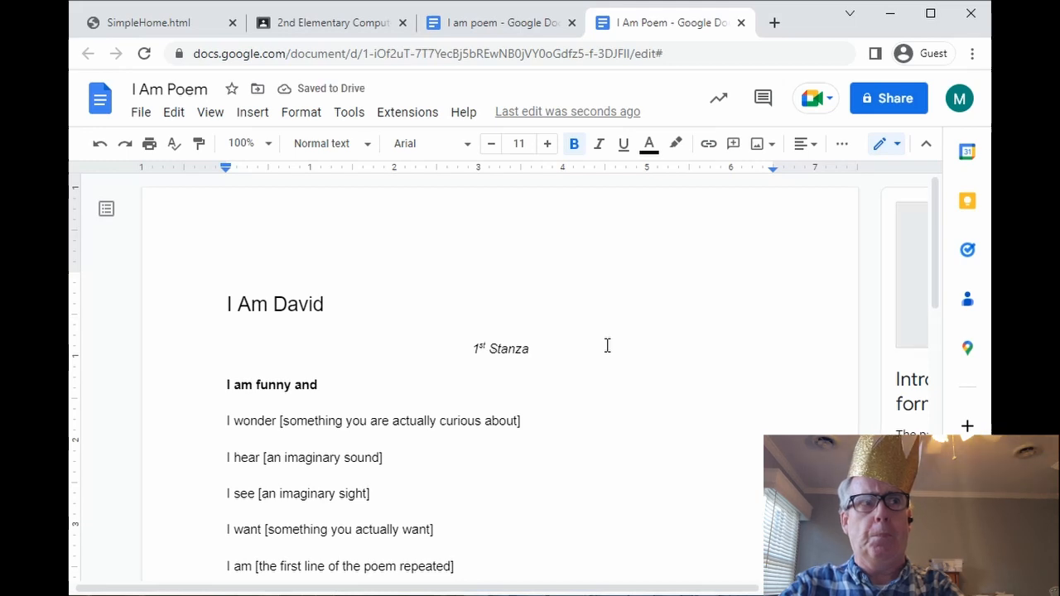
{"action": "type", "text": "caring"}
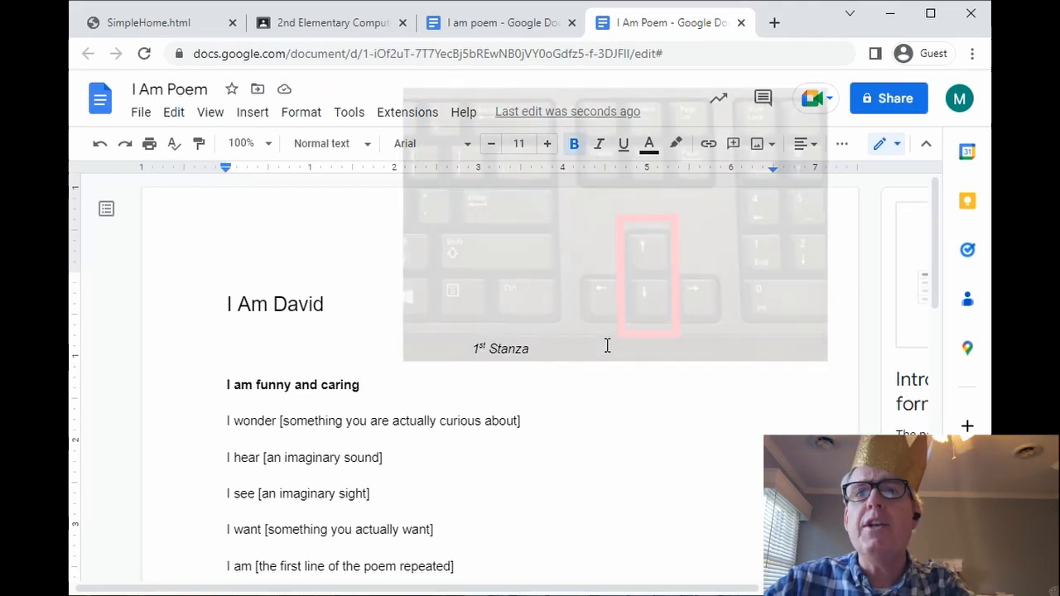
- Move the caret down to the end of the I wonder line's placeholder
{"action": "key", "text": "Down"}
{"action": "key", "text": "Down"}
{"action": "key", "text": "Up"}
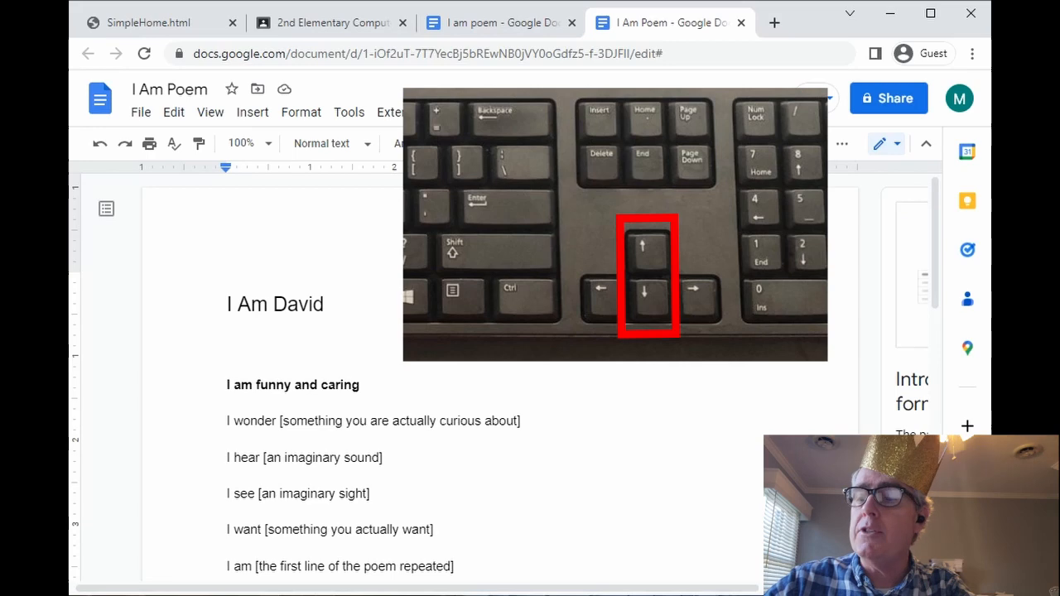
{"action": "key", "text": "Down"}
{"action": "key", "text": "Down"}
{"action": "key", "text": "Up"}
{"action": "key", "text": "Up"}
{"action": "key", "text": "Down"}
{"action": "key", "text": "Right"}
{"action": "key", "text": "Right"}
{"action": "key", "text": "Right"}
{"action": "key", "text": "Right"}
{"action": "key", "text": "Right"}
{"action": "key", "text": "Right"}
{"action": "key", "text": "Right"}
{"action": "key", "text": "Right"}
{"action": "key", "text": "Right"}
{"action": "key", "text": "Right"}
{"action": "key", "text": "Right"}
{"action": "key", "text": "Right"}
{"action": "key", "text": "Right"}
{"action": "key", "text": "Right"}
{"action": "key", "text": "Right"}
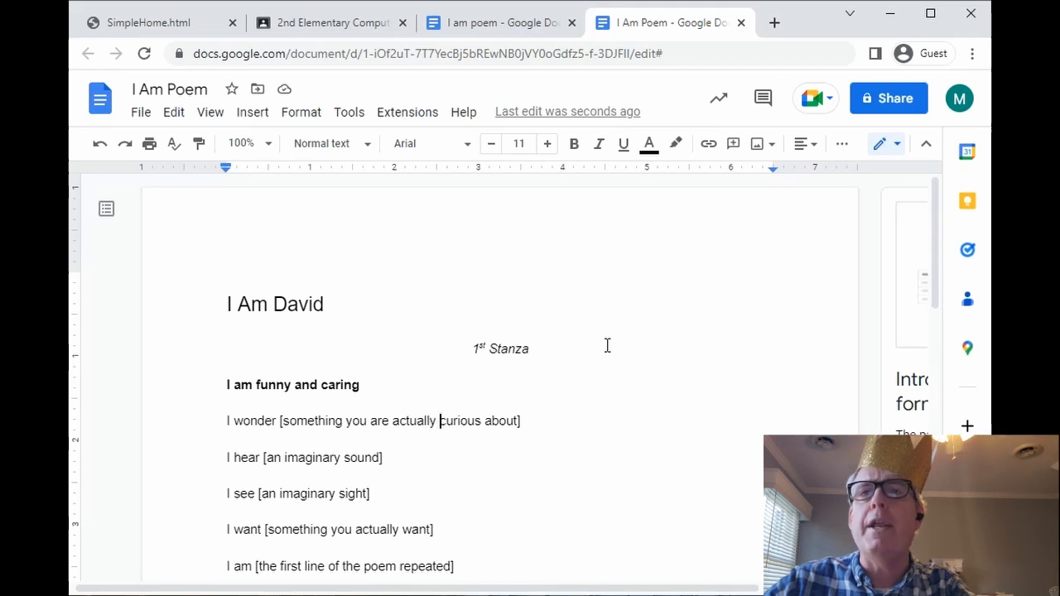
{"action": "key", "text": "Right"}
{"action": "key", "text": "Right"}
{"action": "key", "text": "Right"}
{"action": "key", "text": "Right"}
{"action": "key", "text": "Right"}
{"action": "key", "text": "Right"}
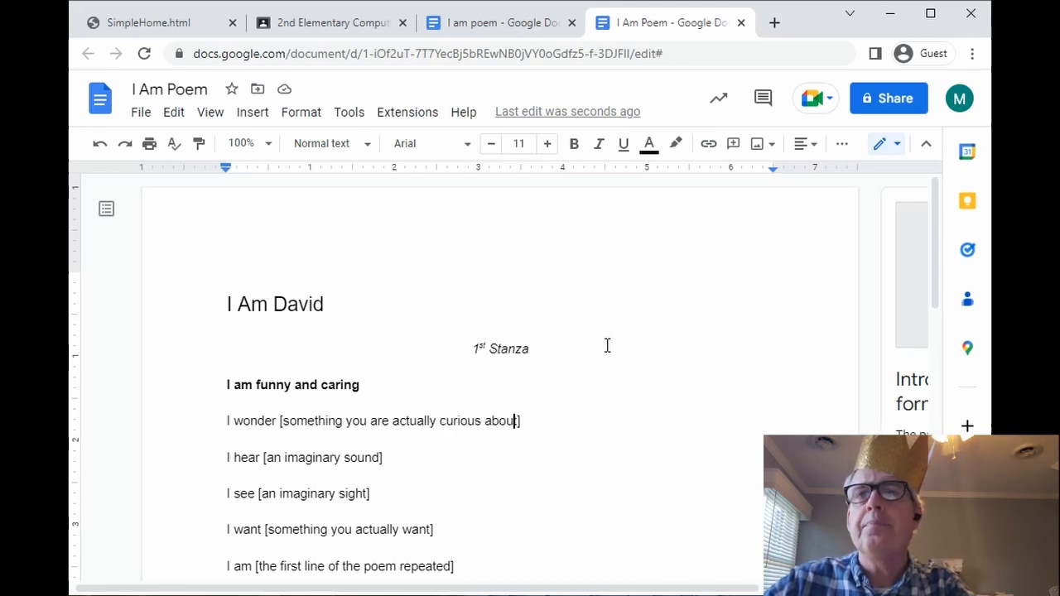
{"action": "key", "text": "Right"}
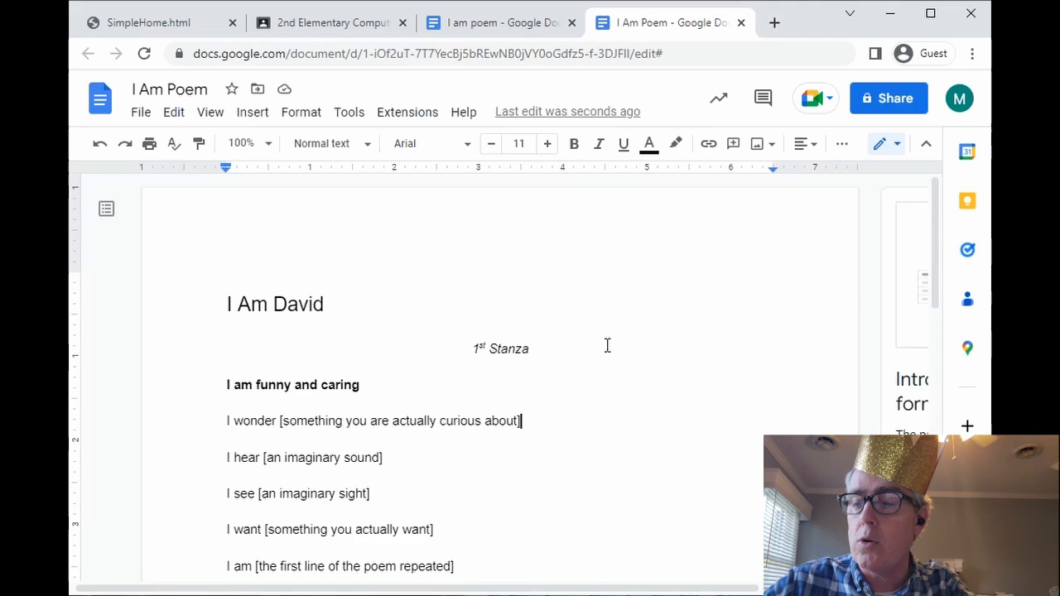
- Replace the I wonder placeholder with 'who I am going to see in Heaven.'
{"action": "key", "text": "shift+Left"}
{"action": "key", "text": "shift+Left"}
{"action": "key", "text": "shift+Left"}
{"action": "key", "text": "shift+Left"}
{"action": "key", "text": "shift+Left"}
{"action": "key", "text": "shift+Left"}
{"action": "key", "text": "shift+Left"}
{"action": "key", "text": "shift+Left"}
{"action": "key", "text": "shift+Left"}
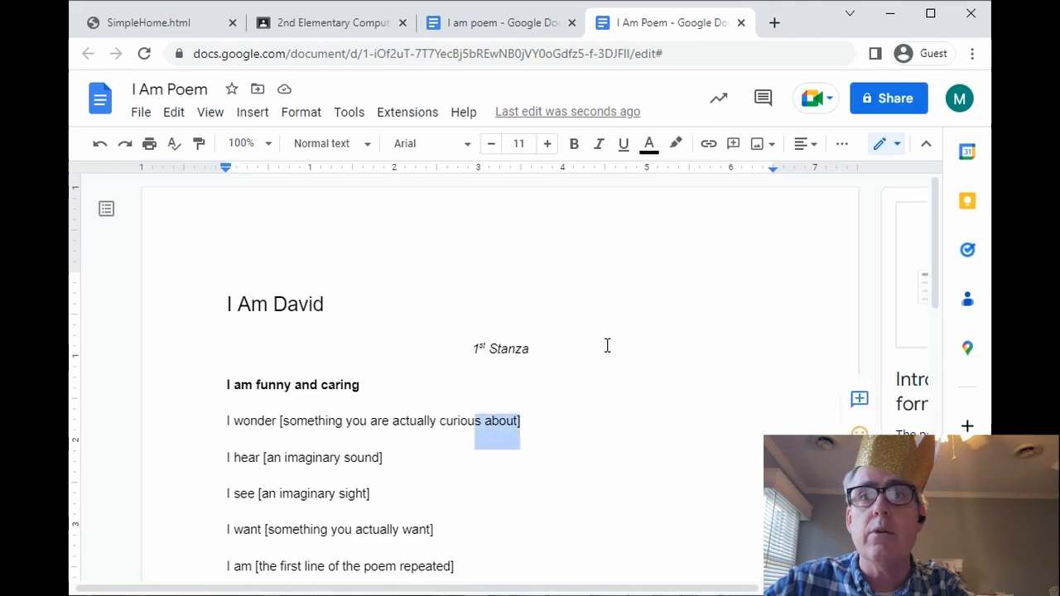
{"action": "key", "text": "shift+Left"}
{"action": "key", "text": "shift+Left"}
{"action": "key", "text": "shift+Left"}
{"action": "key", "text": "shift+Left"}
{"action": "key", "text": "shift+Left"}
{"action": "key", "text": "shift+Left"}
{"action": "key", "text": "shift+Left"}
{"action": "key", "text": "shift+Left"}
{"action": "key", "text": "shift+Left"}
{"action": "key", "text": "shift+Left"}
{"action": "key", "text": "shift+Left"}
{"action": "key", "text": "shift+Left"}
{"action": "key", "text": "shift+Left"}
{"action": "key", "text": "shift+Left"}
{"action": "key", "text": "shift+Left"}
{"action": "key", "text": "shift+Left"}
{"action": "key", "text": "shift+Left"}
{"action": "key", "text": "shift+Left"}
{"action": "key", "text": "shift+Left"}
{"action": "key", "text": "shift+Left"}
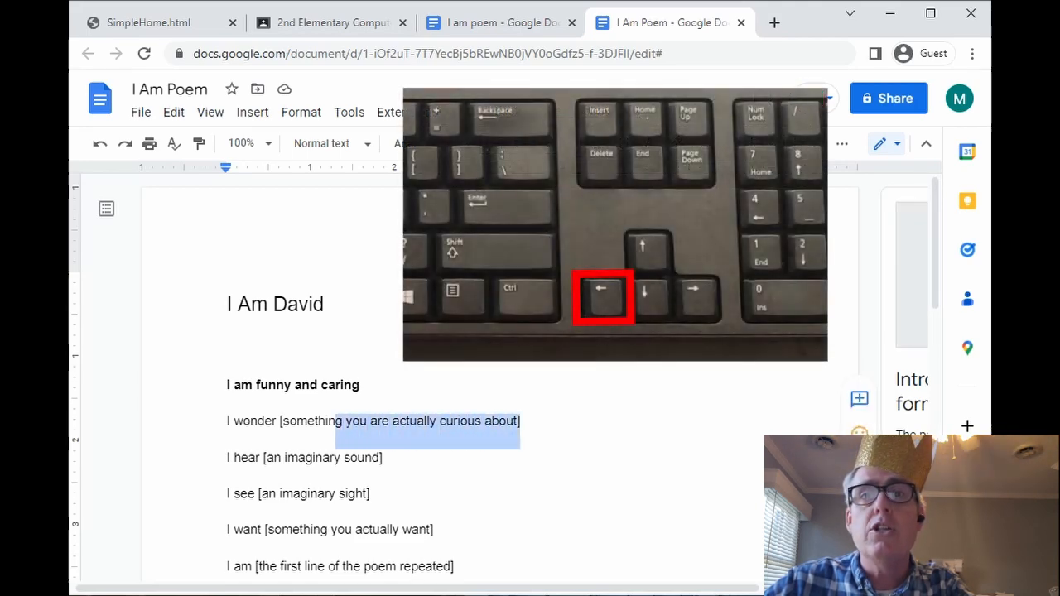
{"action": "key", "text": "shift+Left"}
{"action": "key", "text": "shift+Left"}
{"action": "key", "text": "shift+Left"}
{"action": "key", "text": "shift+Left"}
{"action": "key", "text": "shift+Left"}
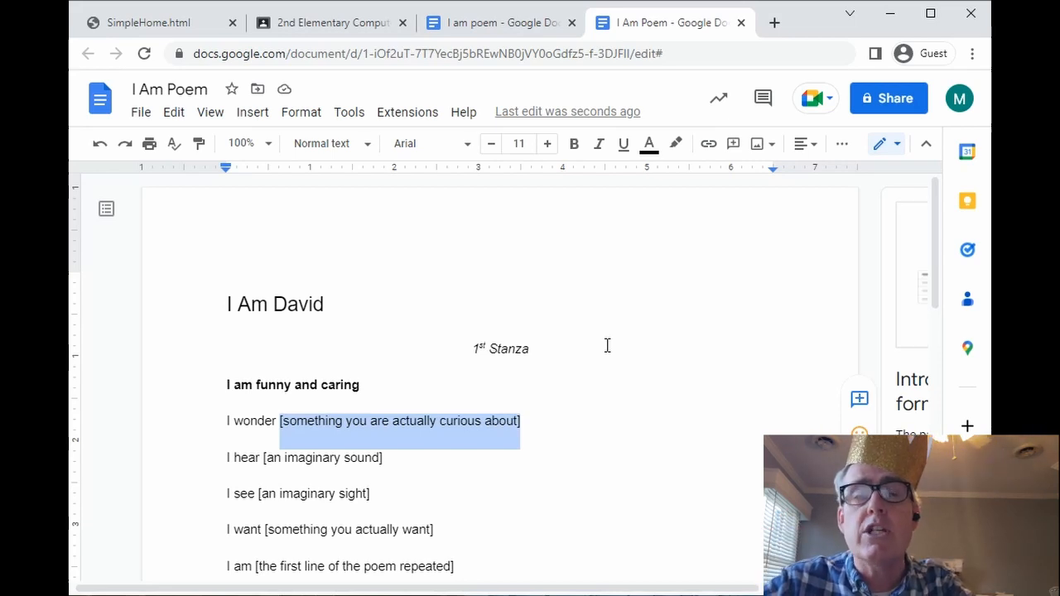
{"action": "type", "text": "who "}
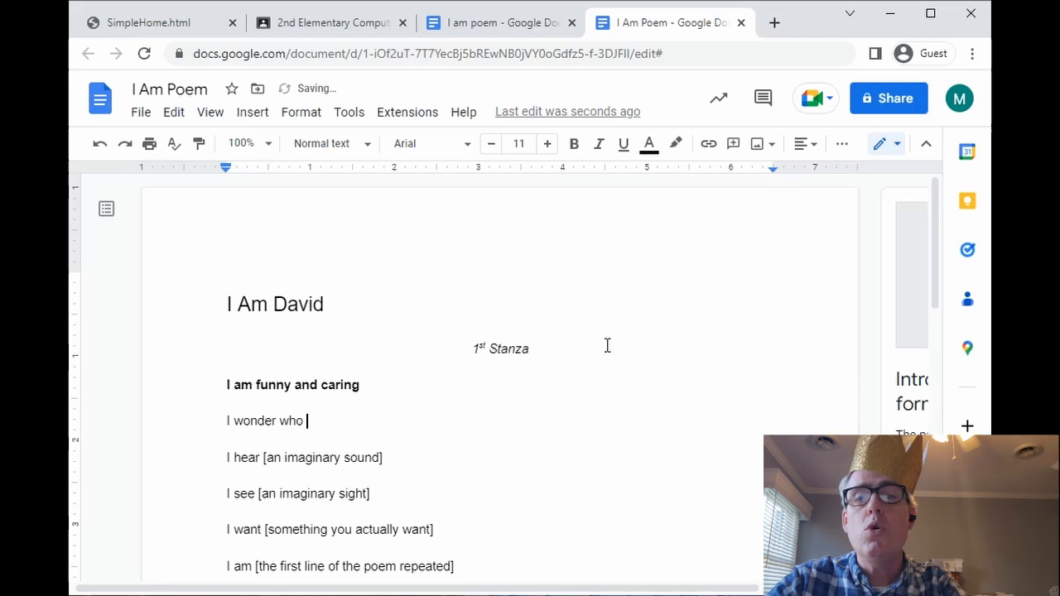
{"action": "type", "text": "I am going to "}
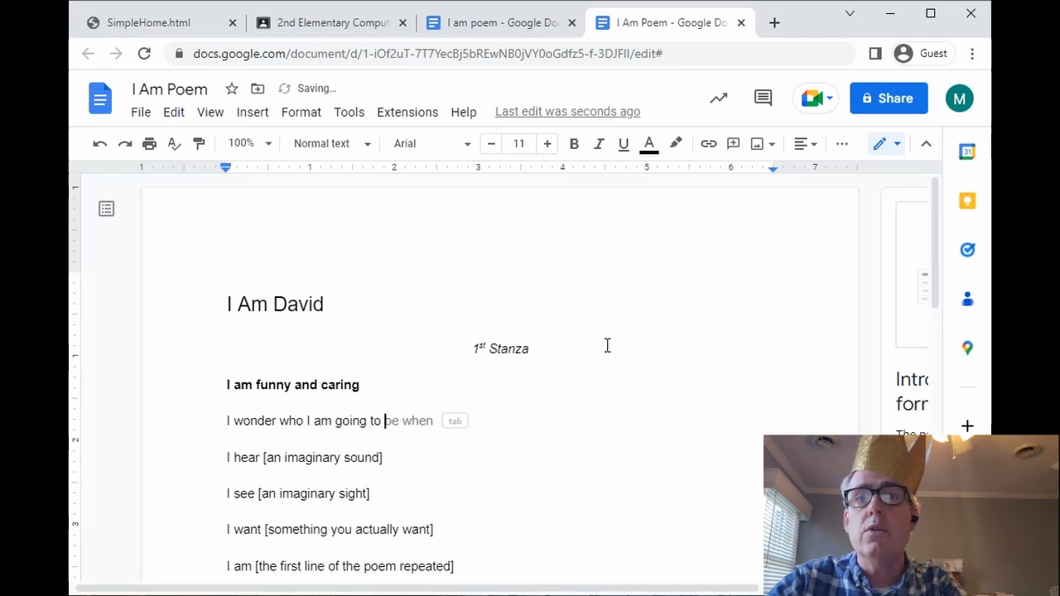
{"action": "type", "text": "see in Heaven."}
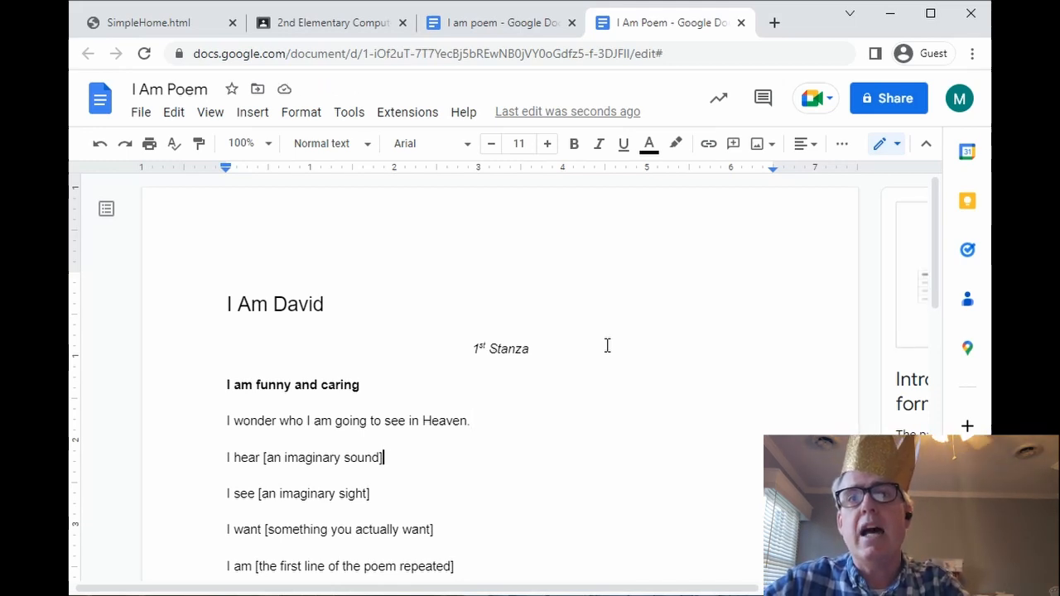
- Replace the I hear placeholder with 'angels singing.'
{"action": "key", "text": "shift+Left"}
{"action": "key", "text": "shift+Left"}
{"action": "key", "text": "shift+Left"}
{"action": "key", "text": "shift+Left"}
{"action": "key", "text": "shift+Left"}
{"action": "key", "text": "shift+Left"}
{"action": "key", "text": "shift+Left"}
{"action": "key", "text": "shift+Left"}
{"action": "key", "text": "shift+Left"}
{"action": "key", "text": "shift+Left"}
{"action": "key", "text": "shift+Left"}
{"action": "key", "text": "shift+Left"}
{"action": "key", "text": "shift+Left"}
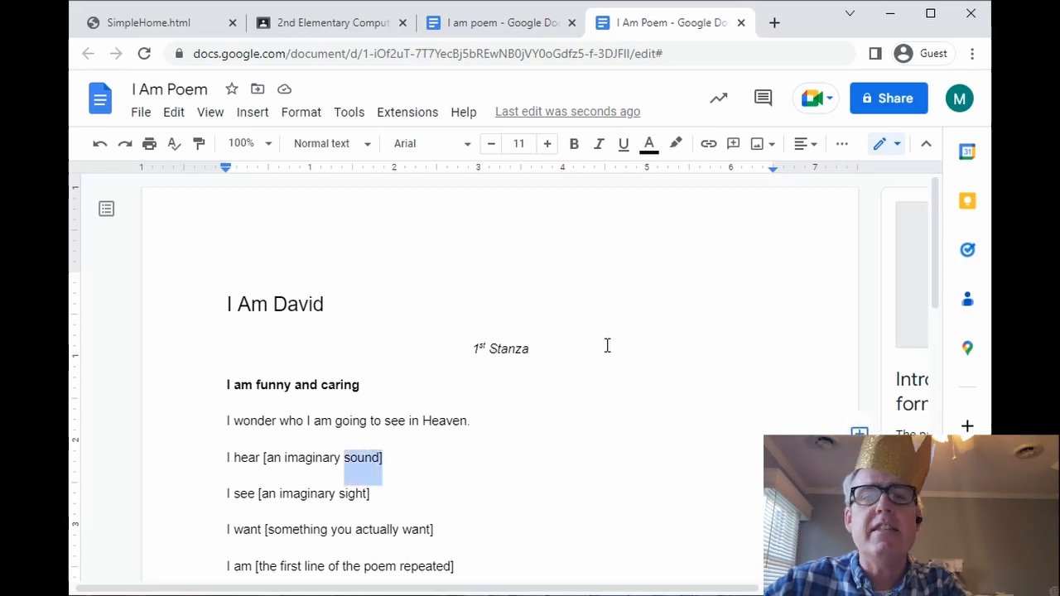
{"action": "key", "text": "shift+Left"}
{"action": "key", "text": "shift+Left"}
{"action": "key", "text": "shift+Left"}
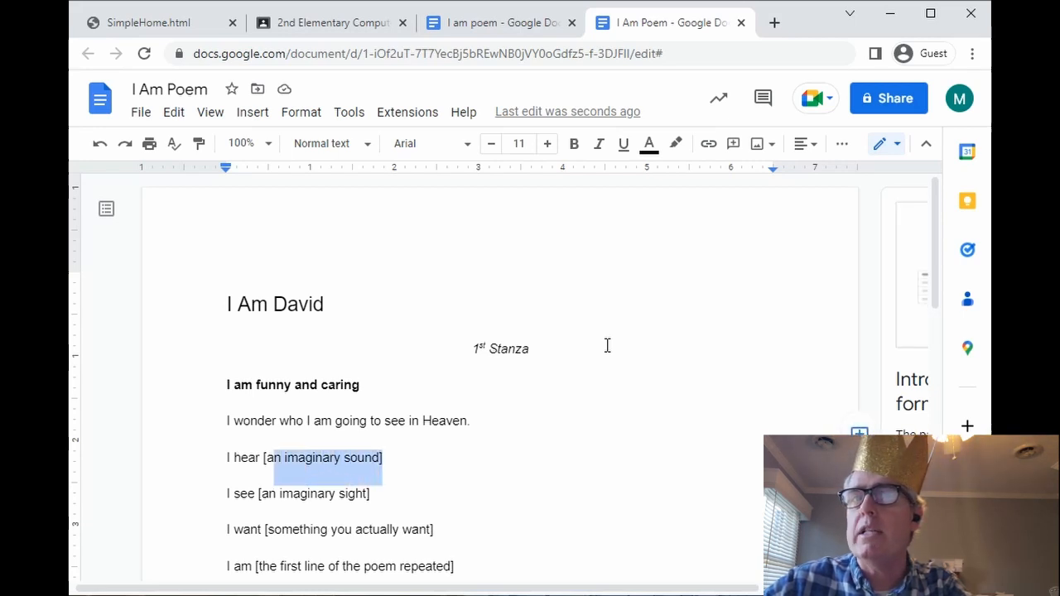
{"action": "key", "text": "shift+Left"}
{"action": "key", "text": "shift+Left"}
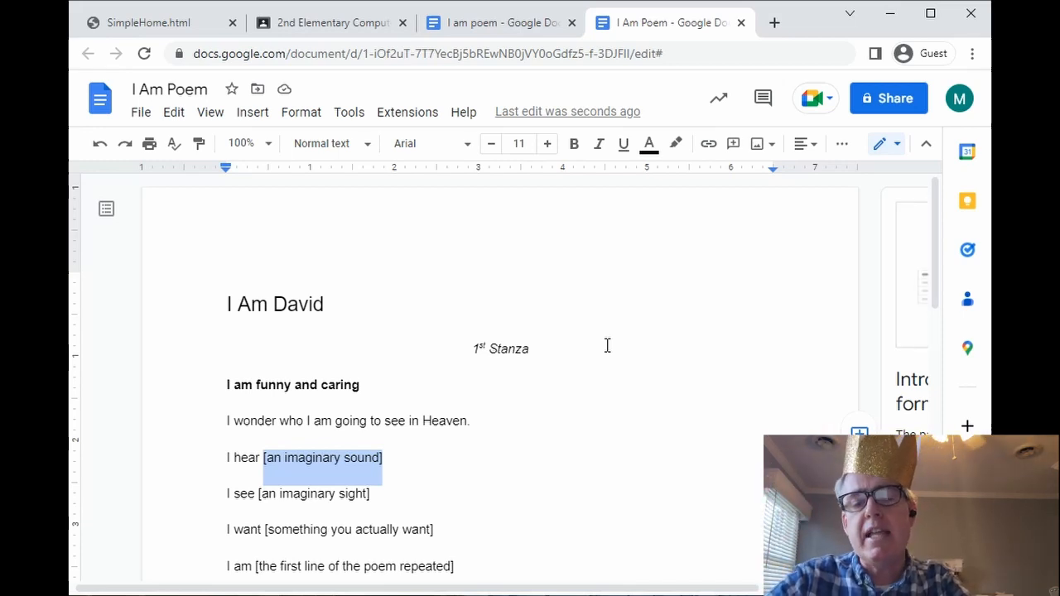
{"action": "type", "text": "angels singing"}
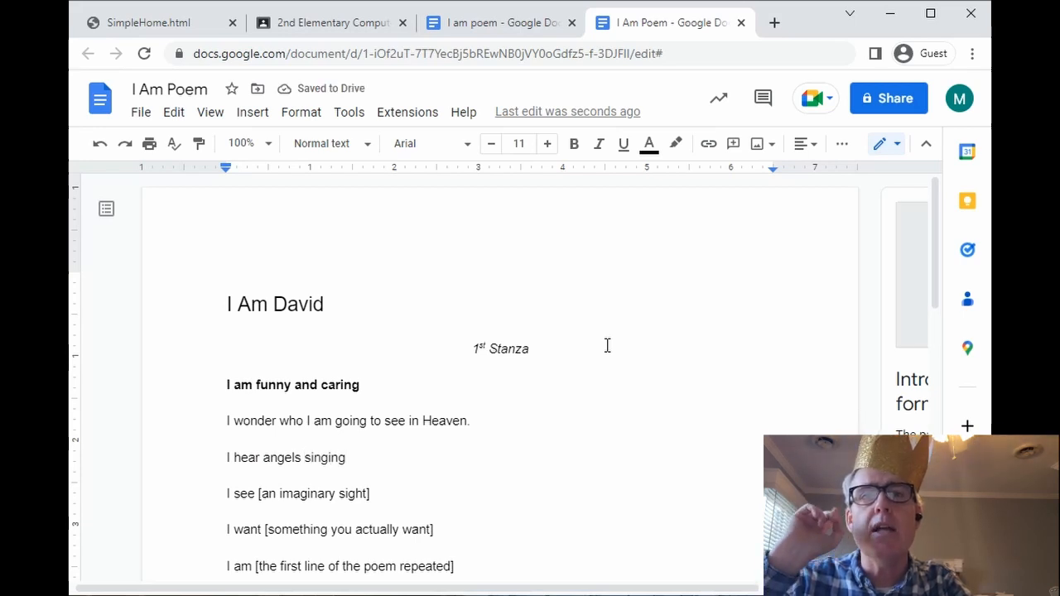
{"action": "type", "text": "."}
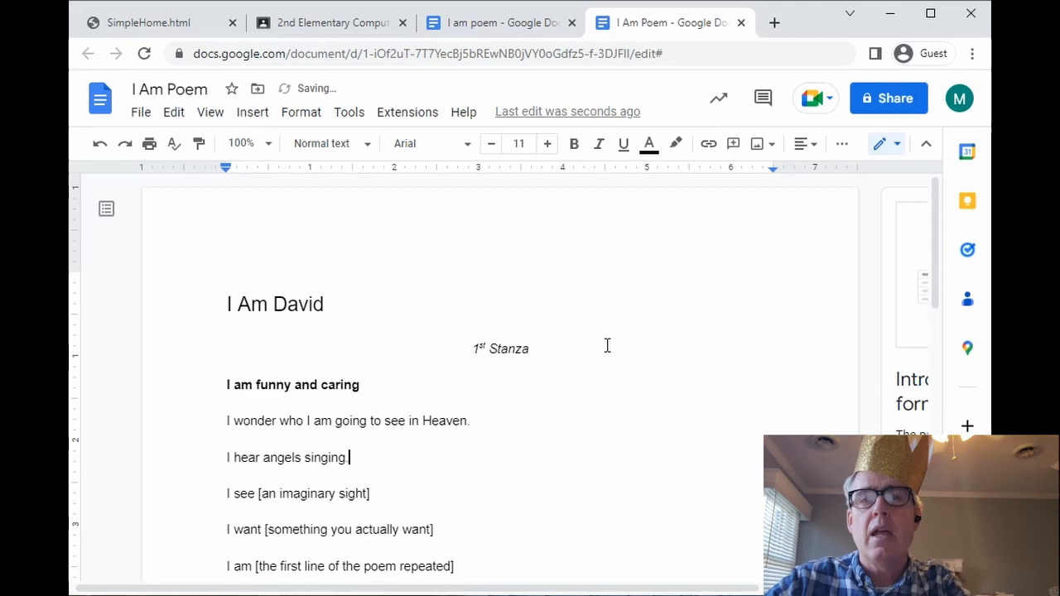
- Replace the I see line's placeholder with 'unicorns dancing.'
{"action": "key", "text": "Down"}
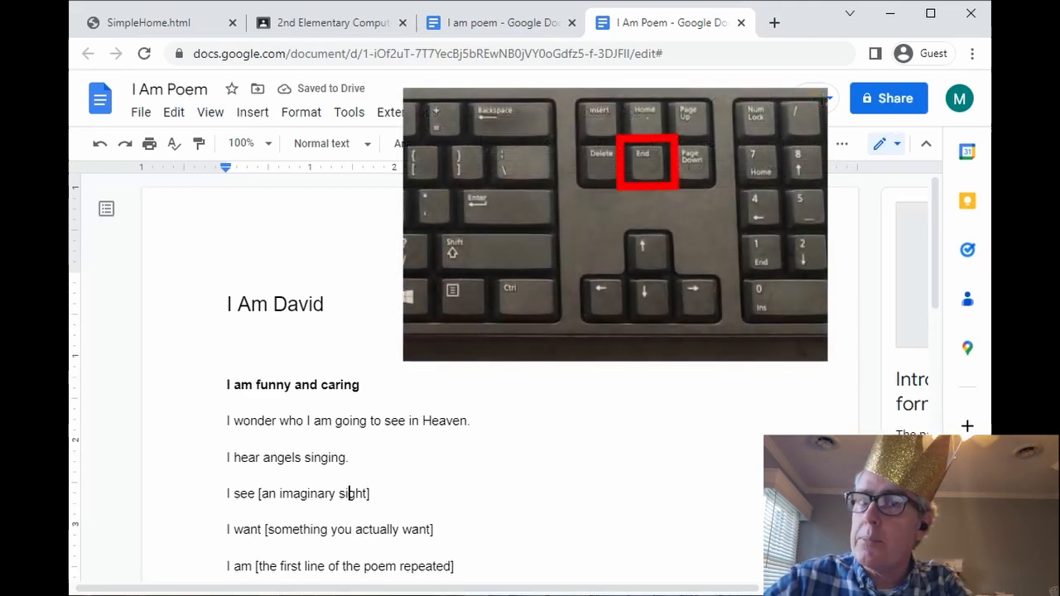
{"action": "key", "text": "End"}
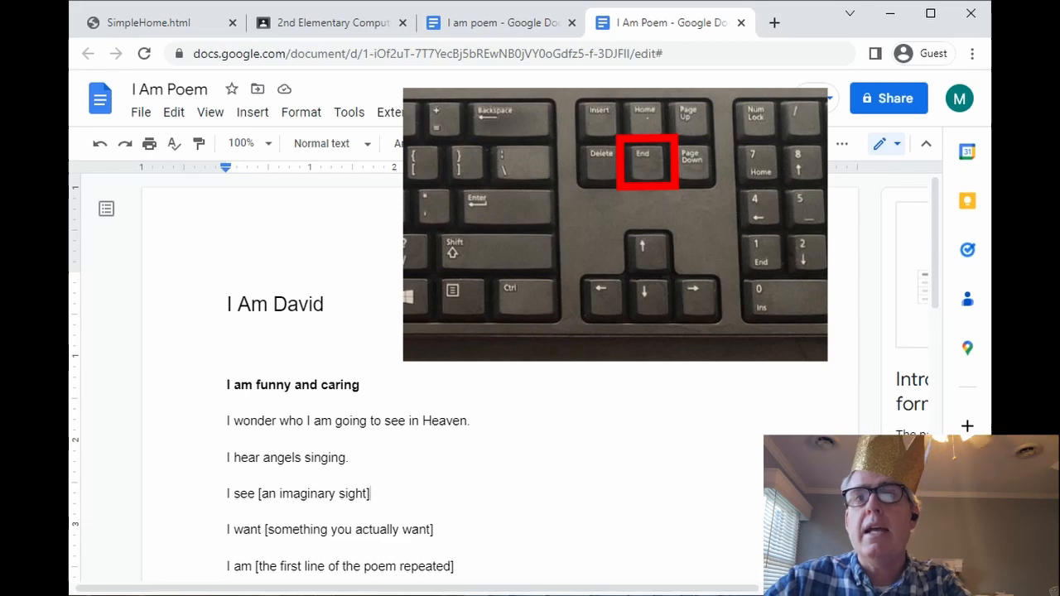
{"action": "key", "text": "BackSpace"}
{"action": "key", "text": "BackSpace"}
{"action": "key", "text": "BackSpace"}
{"action": "key", "text": "BackSpace"}
{"action": "key", "text": "BackSpace"}
{"action": "key", "text": "BackSpace"}
{"action": "key", "text": "BackSpace"}
{"action": "key", "text": "BackSpace"}
{"action": "key", "text": "BackSpace"}
{"action": "key", "text": "BackSpace"}
{"action": "key", "text": "BackSpace"}
{"action": "key", "text": "BackSpace"}
{"action": "key", "text": "BackSpace"}
{"action": "key", "text": "BackSpace"}
{"action": "key", "text": "BackSpace"}
{"action": "key", "text": "BackSpace"}
{"action": "key", "text": "BackSpace"}
{"action": "key", "text": "BackSpace"}
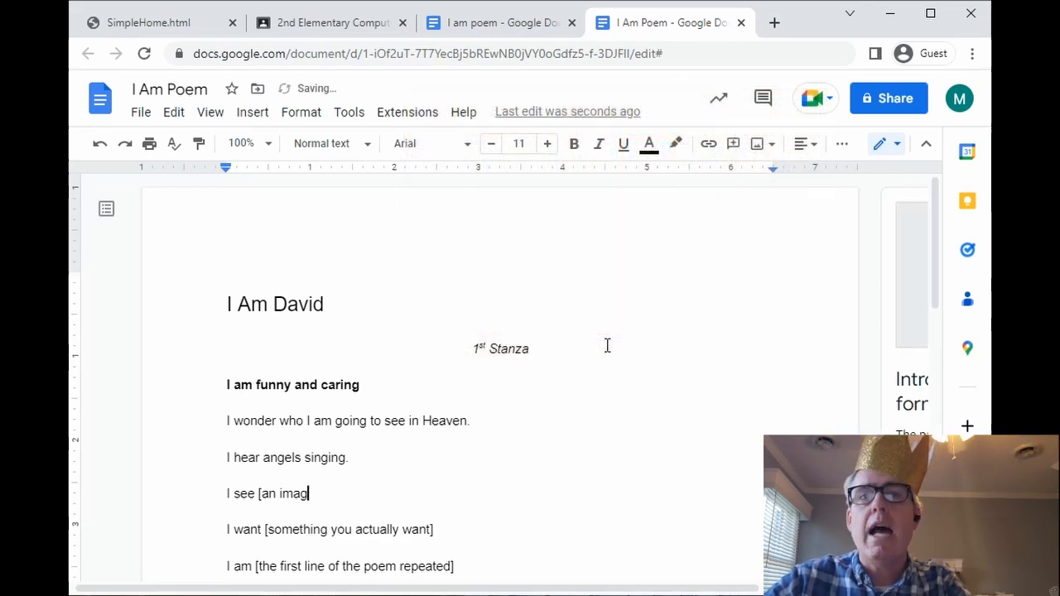
{"action": "type", "text": "unicords"}
{"action": "key", "text": "BackSpace"}
{"action": "key", "text": "BackSpace"}
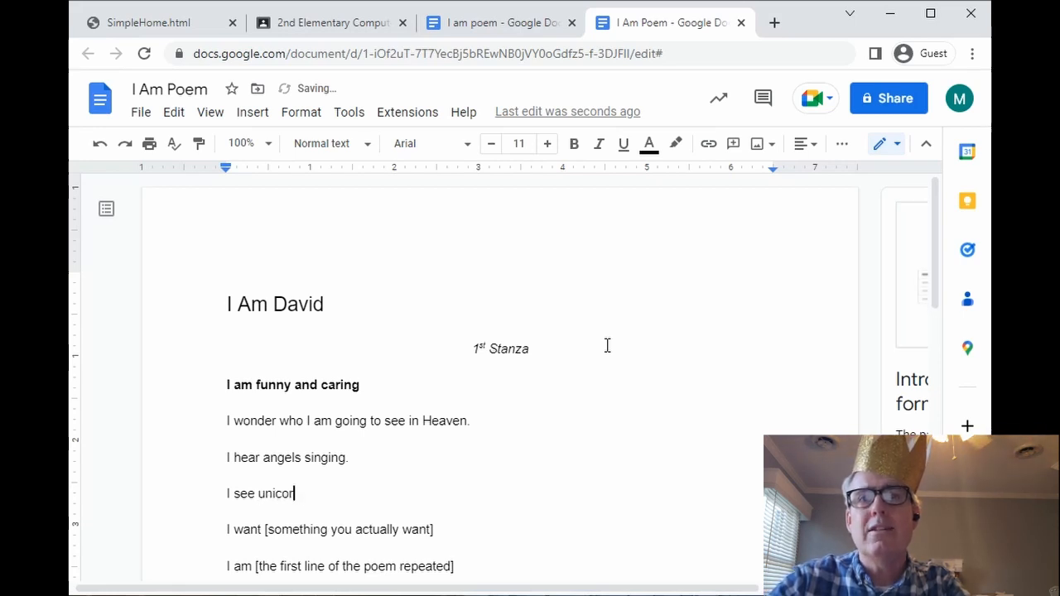
{"action": "type", "text": "dancing."}
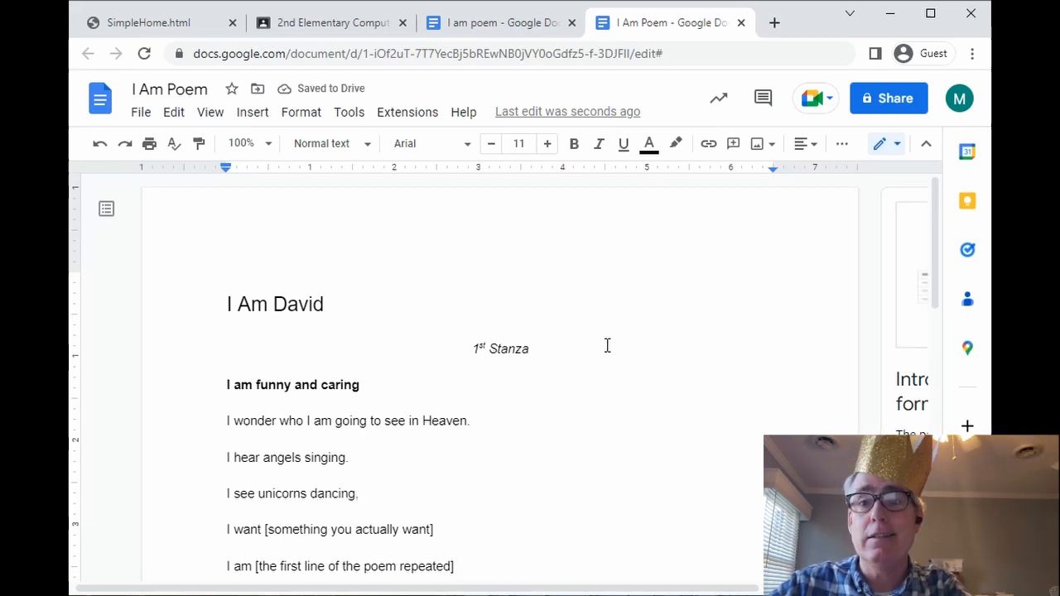
- Replace the I want line's placeholder with 'a hot fudge sundae.'
{"action": "key", "text": "Down"}
{"action": "key", "text": "End"}
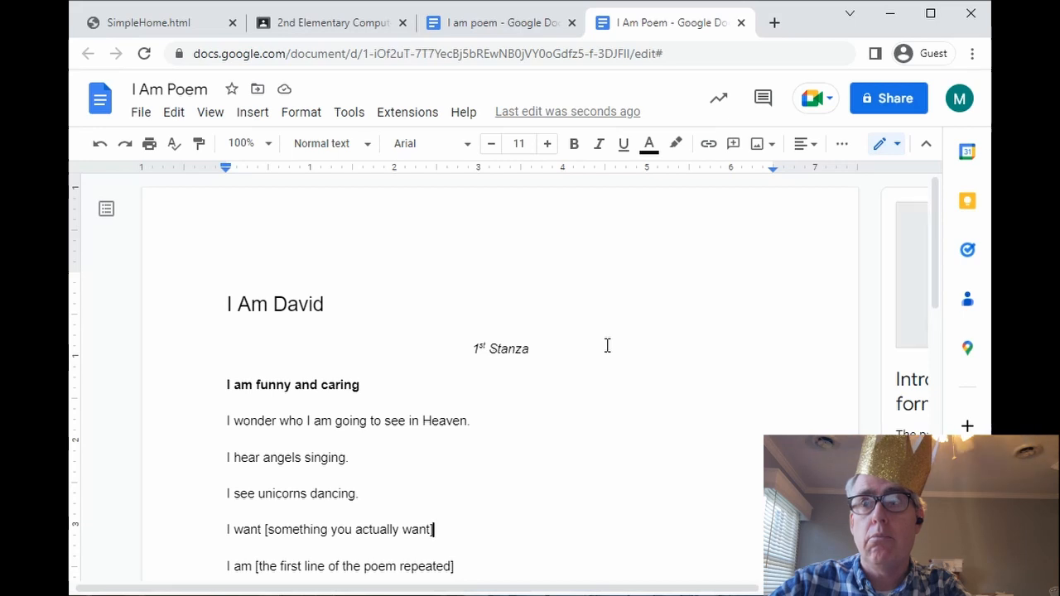
{"action": "key", "text": "BackSpace"}
{"action": "key", "text": "BackSpace"}
{"action": "key", "text": "BackSpace"}
{"action": "key", "text": "BackSpace"}
{"action": "key", "text": "BackSpace"}
{"action": "key", "text": "BackSpace"}
{"action": "key", "text": "BackSpace"}
{"action": "key", "text": "BackSpace"}
{"action": "key", "text": "BackSpace"}
{"action": "key", "text": "BackSpace"}
{"action": "key", "text": "BackSpace"}
{"action": "key", "text": "BackSpace"}
{"action": "key", "text": "BackSpace"}
{"action": "key", "text": "BackSpace"}
{"action": "key", "text": "BackSpace"}
{"action": "key", "text": "BackSpace"}
{"action": "key", "text": "BackSpace"}
{"action": "key", "text": "BackSpace"}
{"action": "key", "text": "BackSpace"}
{"action": "key", "text": "BackSpace"}
{"action": "key", "text": "BackSpace"}
{"action": "key", "text": "BackSpace"}
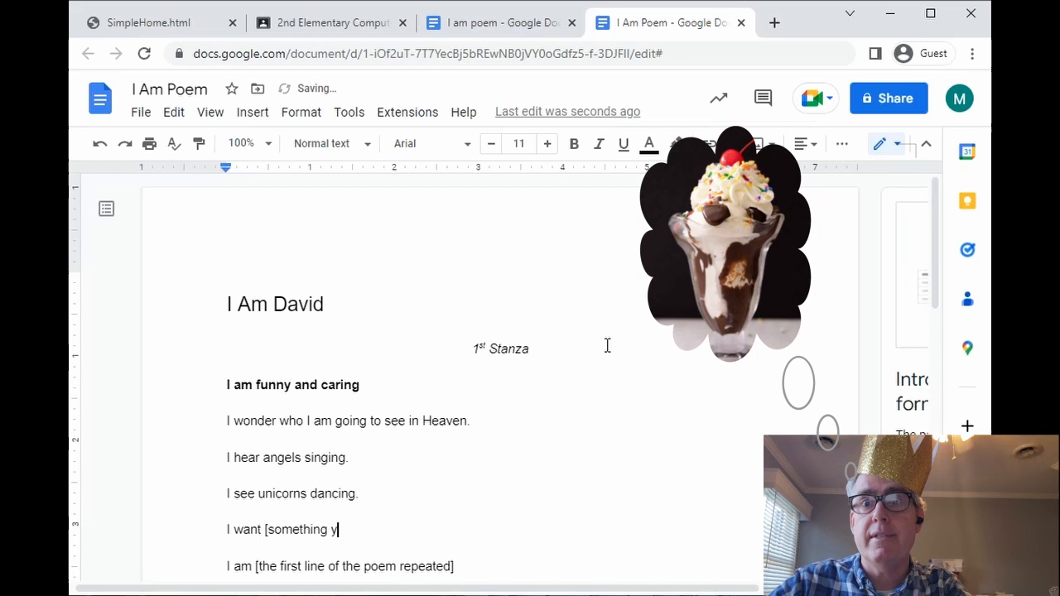
{"action": "key", "text": "BackSpace"}
{"action": "key", "text": "BackSpace"}
{"action": "key", "text": "BackSpace"}
{"action": "key", "text": "BackSpace"}
{"action": "key", "text": "BackSpace"}
{"action": "key", "text": "BackSpace"}
{"action": "key", "text": "BackSpace"}
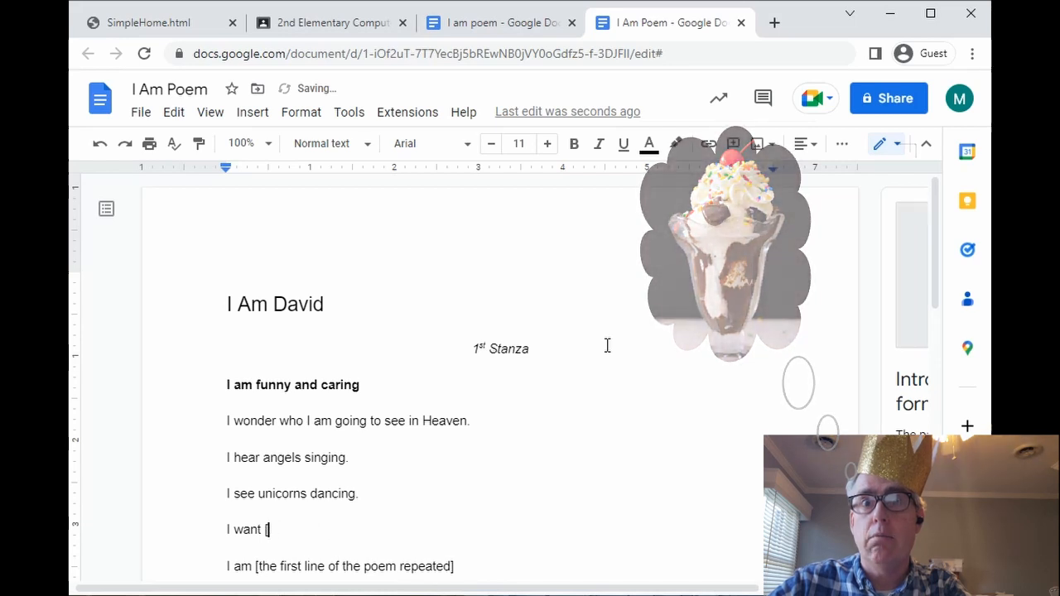
{"action": "type", "text": "a h"}
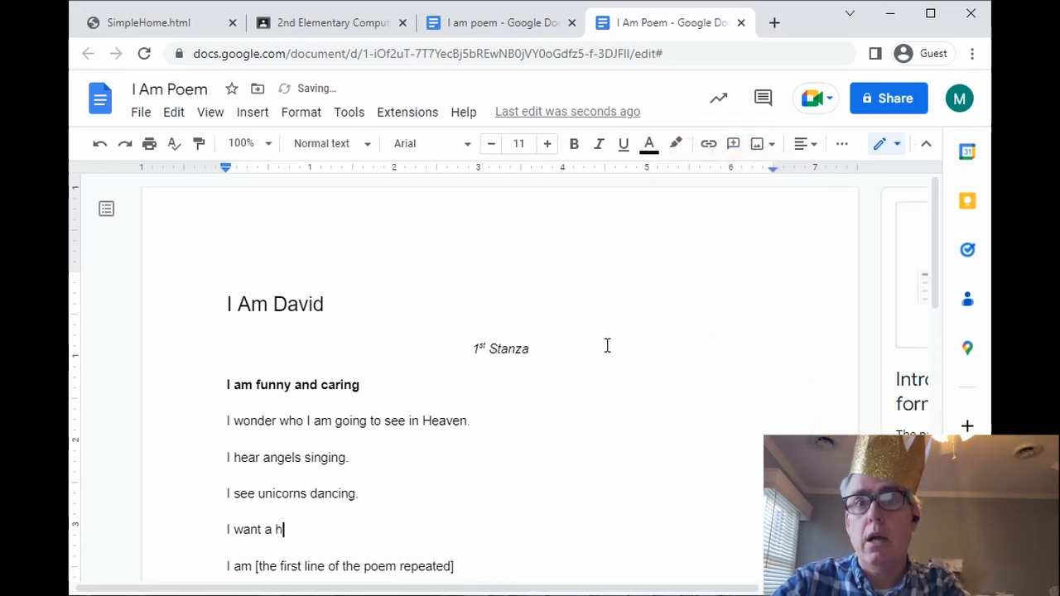
{"action": "type", "text": "ot fudge sund"}
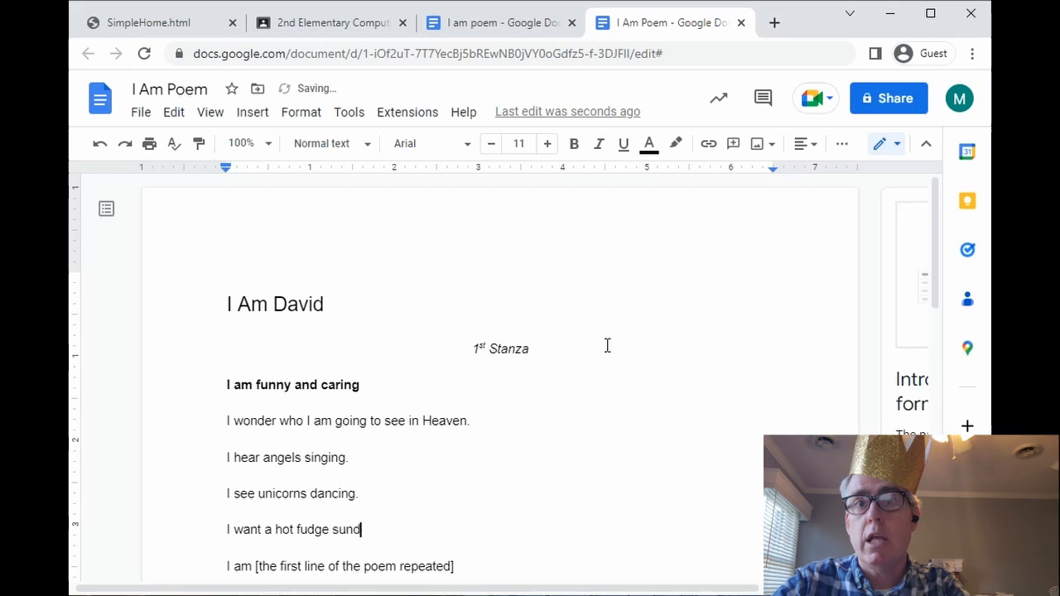
{"action": "type", "text": "ae"}
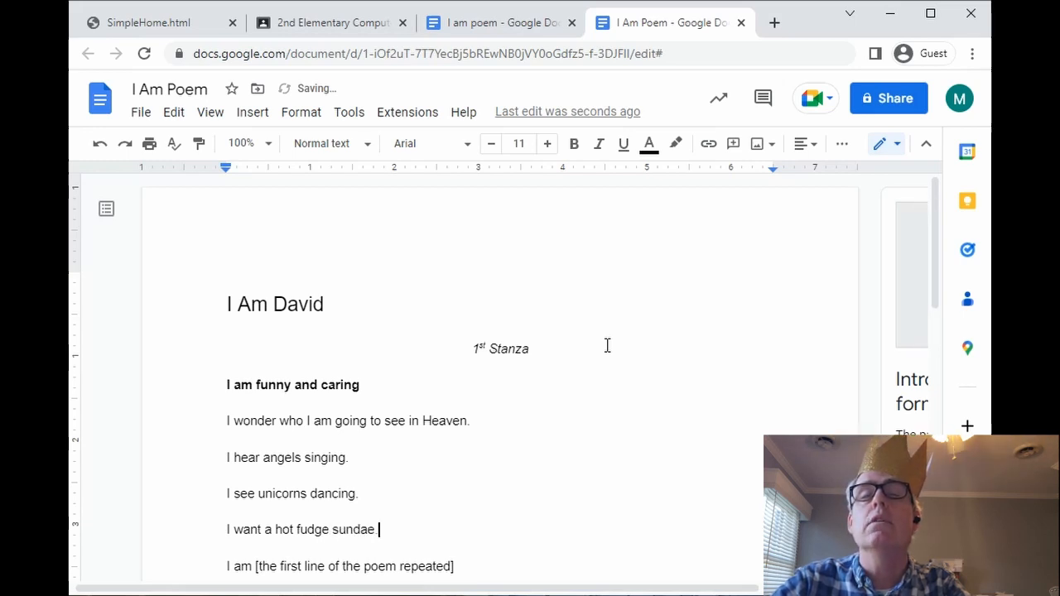
{"action": "key", "text": "BackSpace"}
{"action": "type", "text": "."}
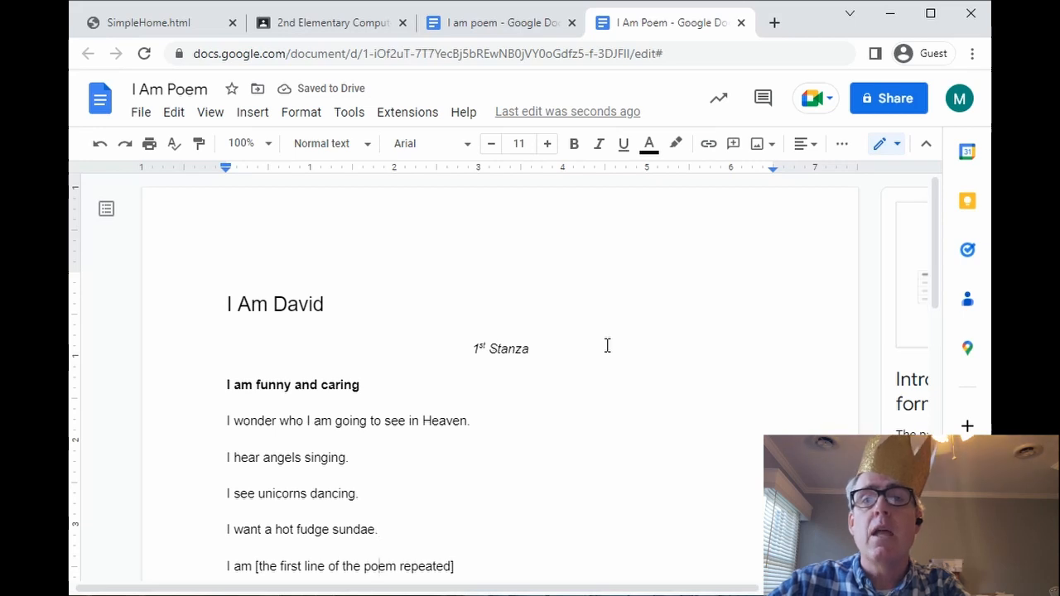
- Overwrite the stanza's final placeholder line with 'I am funny and caring.'
{"action": "scroll", "coordinate": [607, 346], "scroll_direction": "down", "scroll_amount": 1}
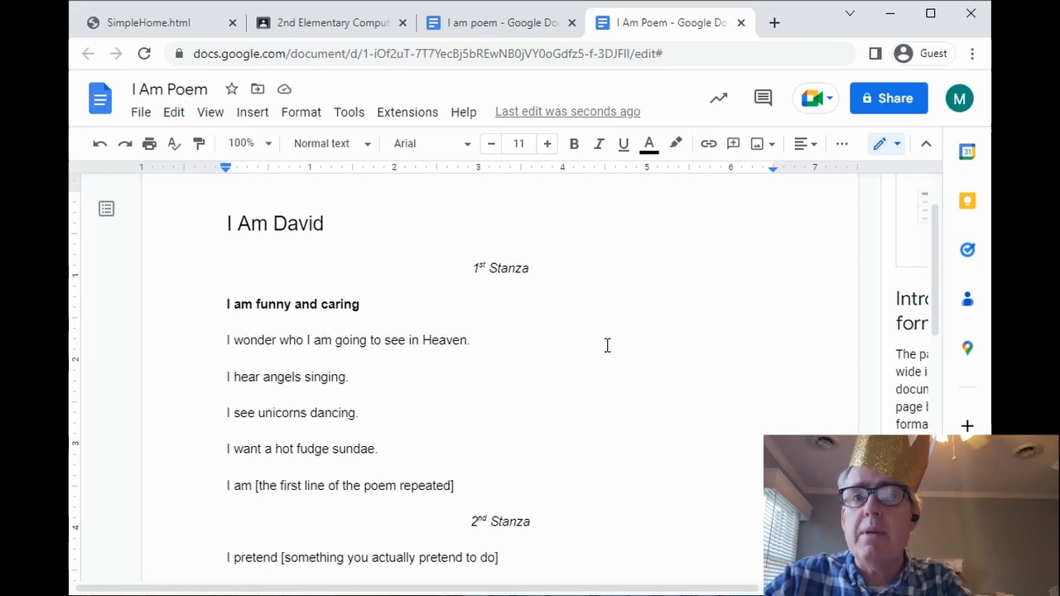
{"action": "key", "text": "Home"}
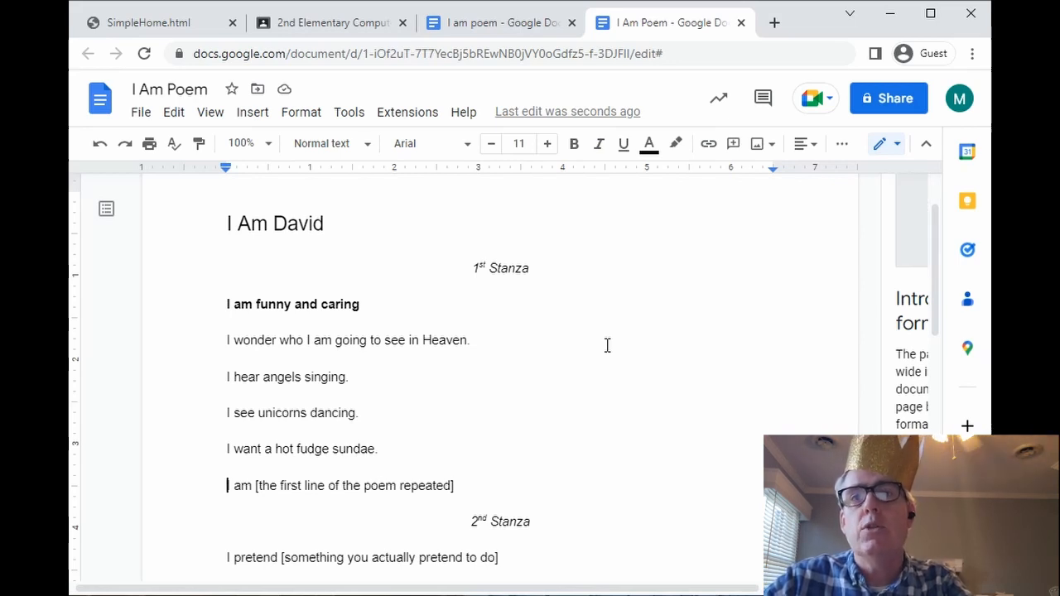
{"action": "key", "text": "BackSpace"}
{"action": "key", "text": "BackSpace"}
{"action": "key", "text": "BackSpace"}
{"action": "key", "text": "BackSpace"}
{"action": "key", "text": "BackSpace"}
{"action": "key", "text": "BackSpace"}
{"action": "key", "text": "BackSpace"}
{"action": "key", "text": "BackSpace"}
{"action": "key", "text": "BackSpace"}
{"action": "key", "text": "BackSpace"}
{"action": "key", "text": "BackSpace"}
{"action": "key", "text": "BackSpace"}
{"action": "key", "text": "BackSpace"}
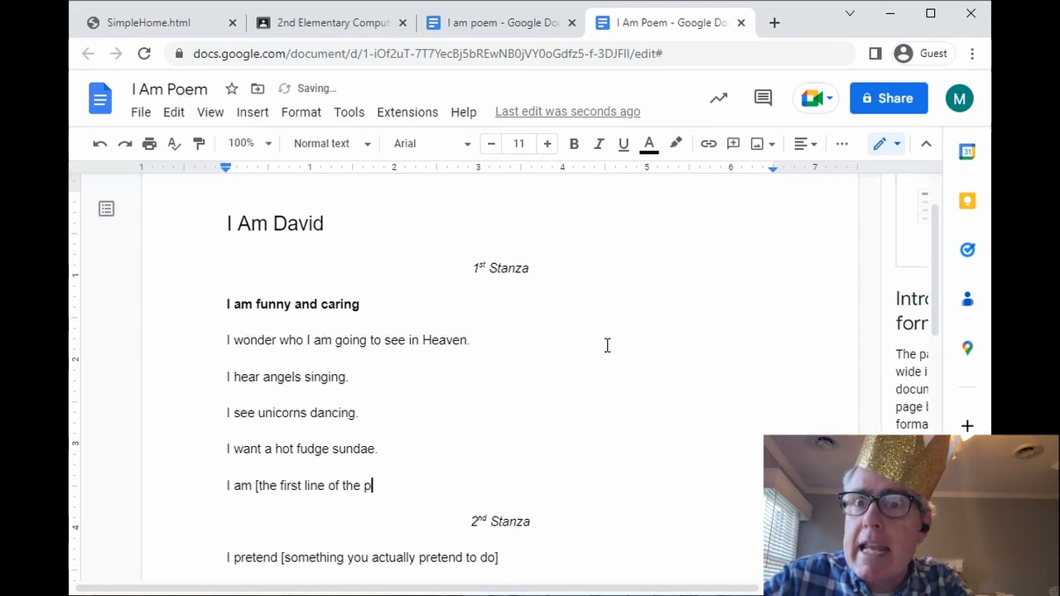
{"action": "key", "text": "BackSpace"}
{"action": "key", "text": "BackSpace"}
{"action": "key", "text": "BackSpace"}
{"action": "key", "text": "BackSpace"}
{"action": "key", "text": "BackSpace"}
{"action": "key", "text": "BackSpace"}
{"action": "key", "text": "BackSpace"}
{"action": "key", "text": "BackSpace"}
{"action": "key", "text": "BackSpace"}
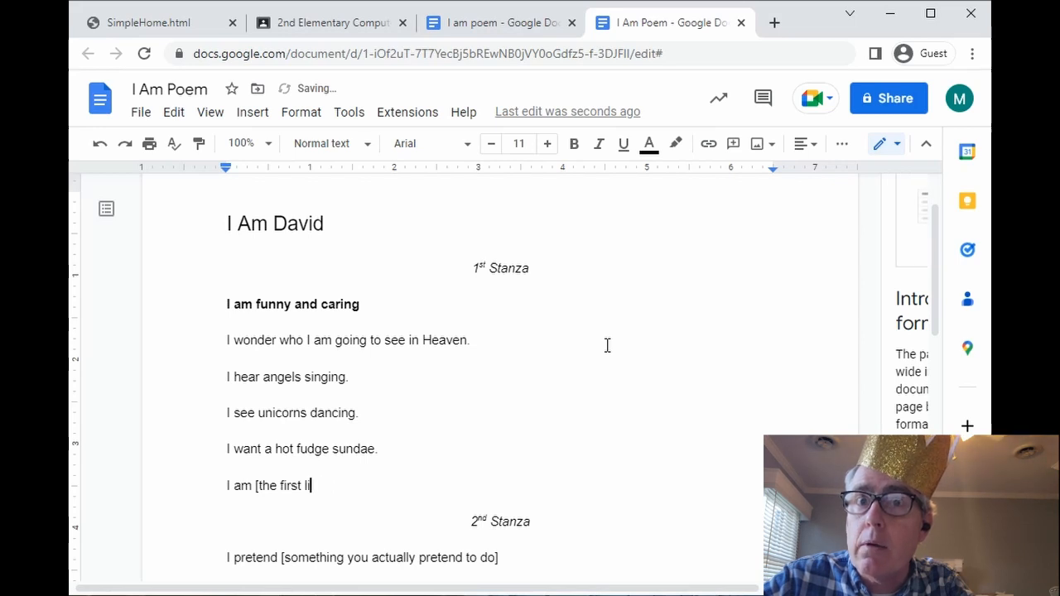
{"action": "key", "text": "BackSpace"}
{"action": "key", "text": "BackSpace"}
{"action": "key", "text": "BackSpace"}
{"action": "key", "text": "BackSpace"}
{"action": "key", "text": "BackSpace"}
{"action": "key", "text": "BackSpace"}
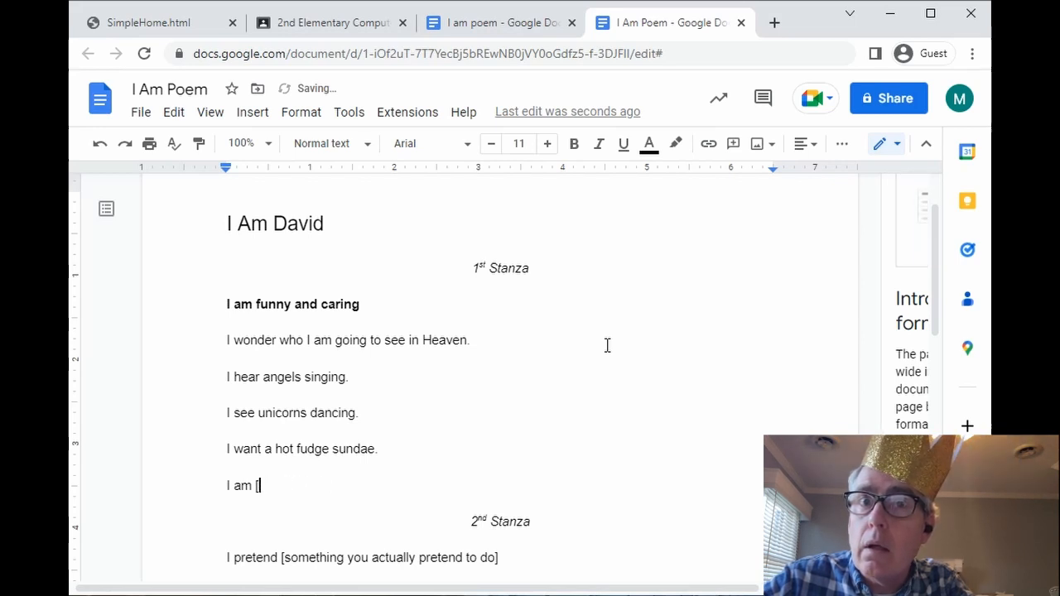
{"action": "key", "text": "BackSpace"}
{"action": "key", "text": "BackSpace"}
{"action": "key", "text": "BackSpace"}
{"action": "key", "text": "BackSpace"}
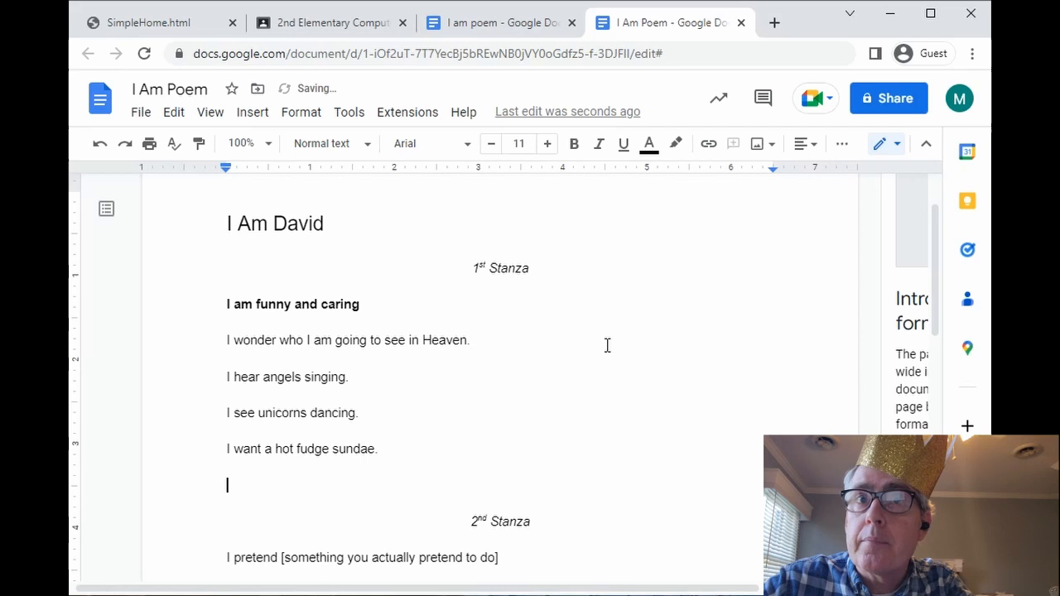
{"action": "type", "text": "I am funny and caring."}
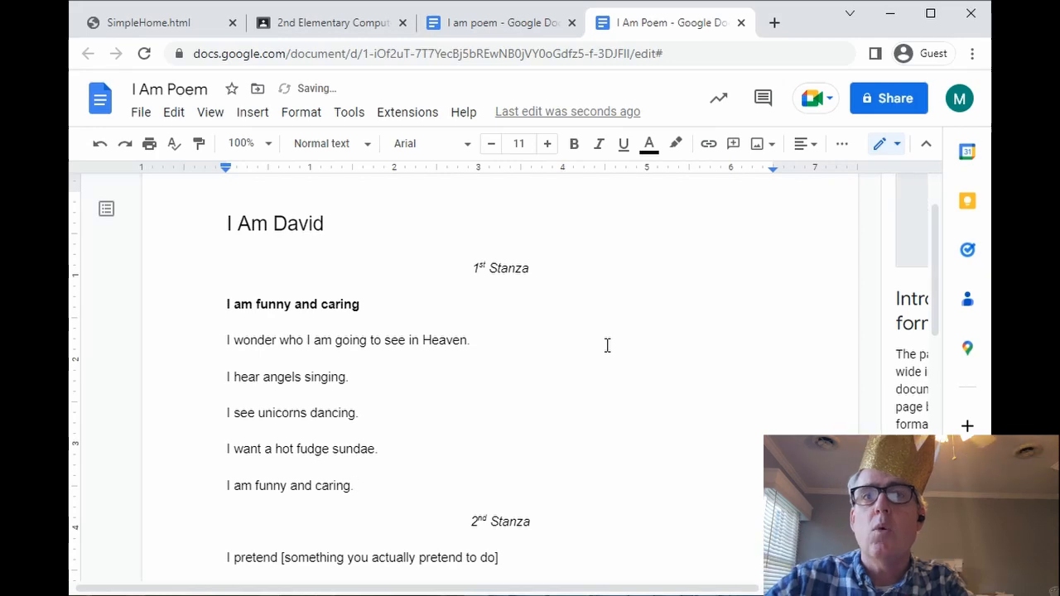
{"action": "scroll", "coordinate": [607, 346], "scroll_direction": "down", "scroll_amount": 5}
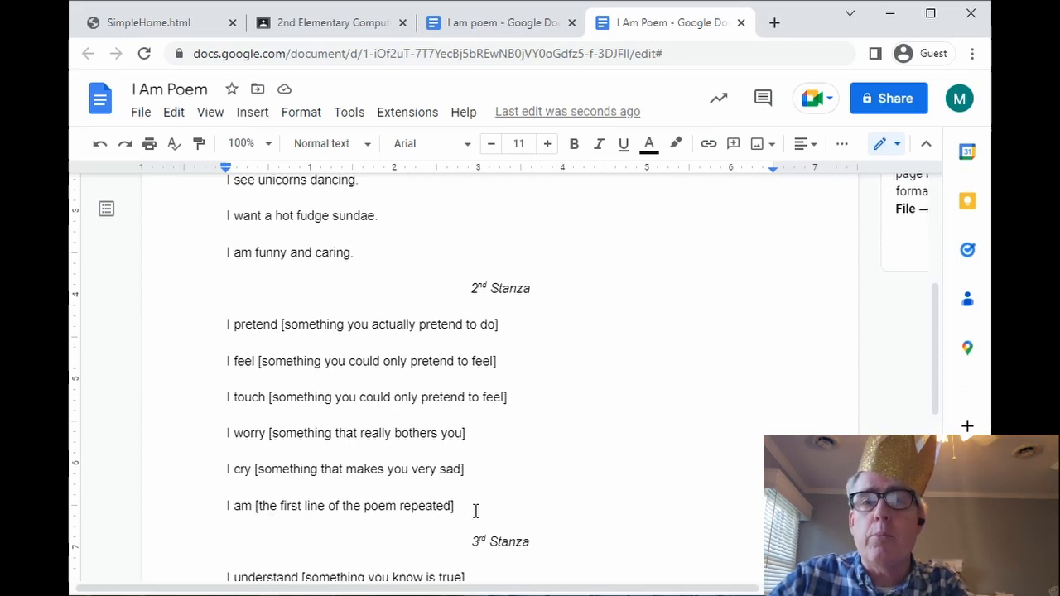
{"action": "left_click_drag", "start_coordinate": [470, 507], "coordinate": [207, 485]}
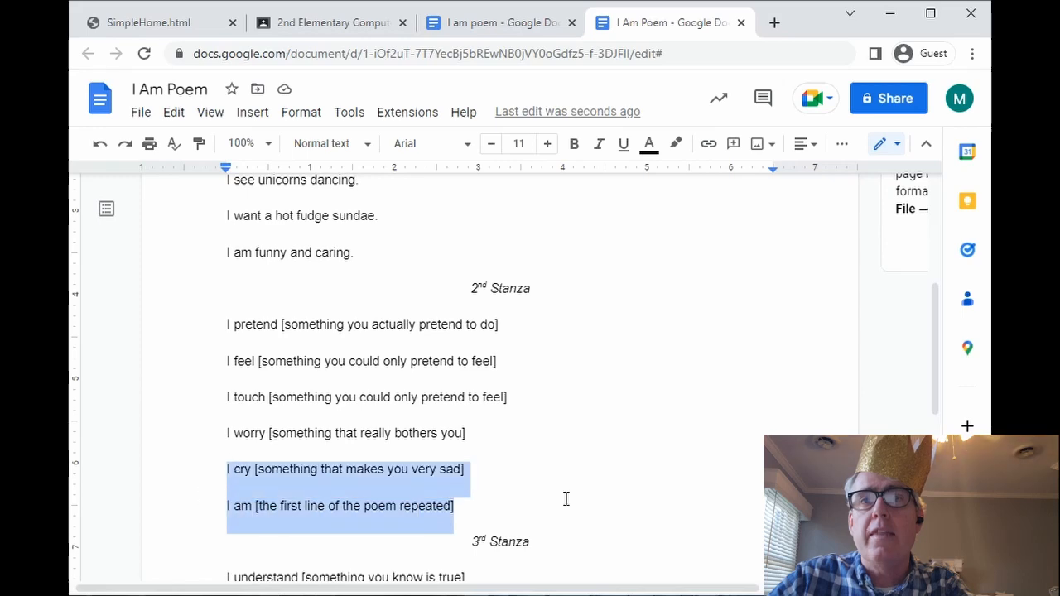
{"action": "scroll", "coordinate": [567, 499], "scroll_direction": "down", "scroll_amount": 4}
{"action": "left_click", "coordinate": [468, 441]}
{"action": "left_click_drag", "start_coordinate": [468, 441], "coordinate": [208, 431]}
{"action": "left_click", "coordinate": [528, 443]}
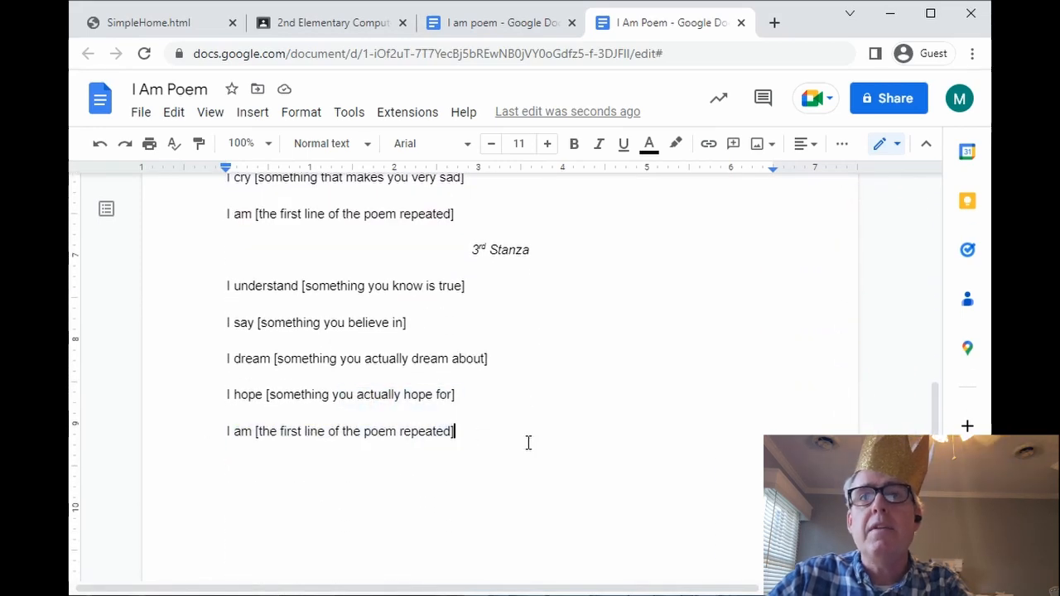
{"action": "scroll", "coordinate": [529, 443], "scroll_direction": "up", "scroll_amount": 4}
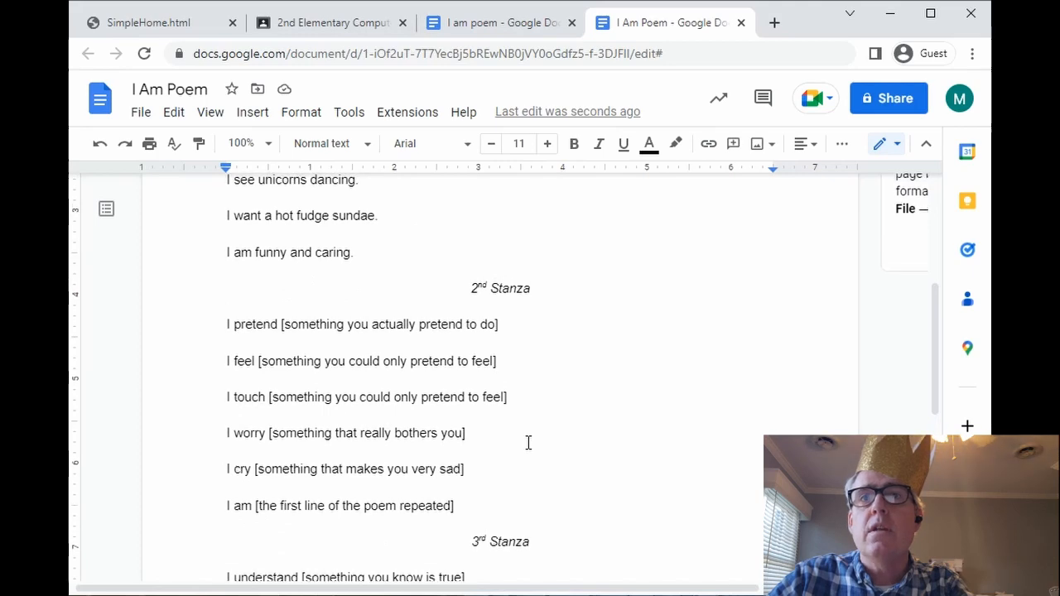
{"action": "scroll", "coordinate": [529, 443], "scroll_direction": "up", "scroll_amount": 2}
{"action": "scroll", "coordinate": [529, 443], "scroll_direction": "down", "scroll_amount": 1}
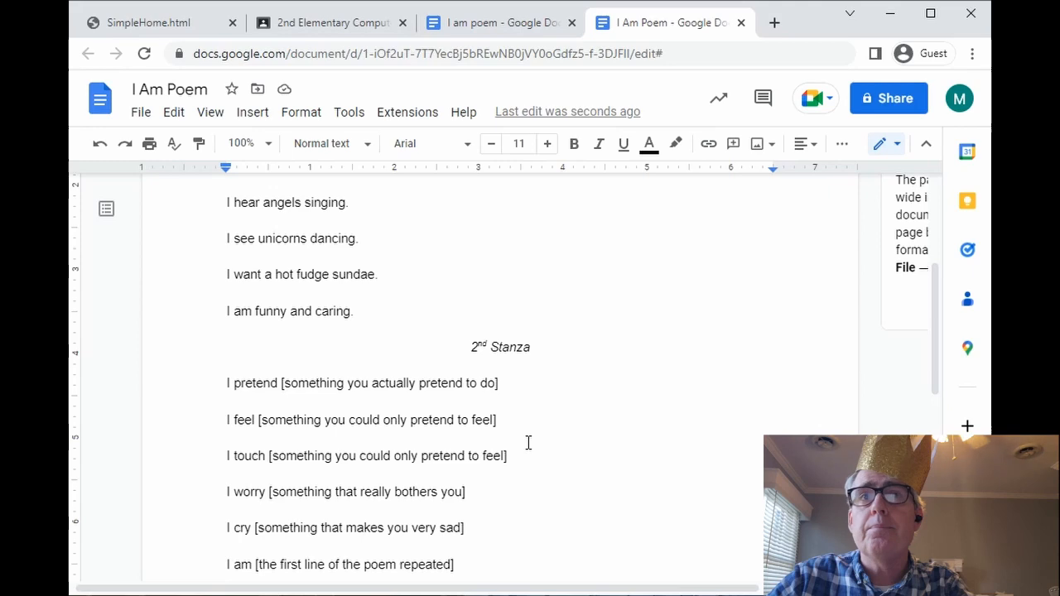
{"action": "scroll", "coordinate": [529, 443], "scroll_direction": "up", "scroll_amount": 2}
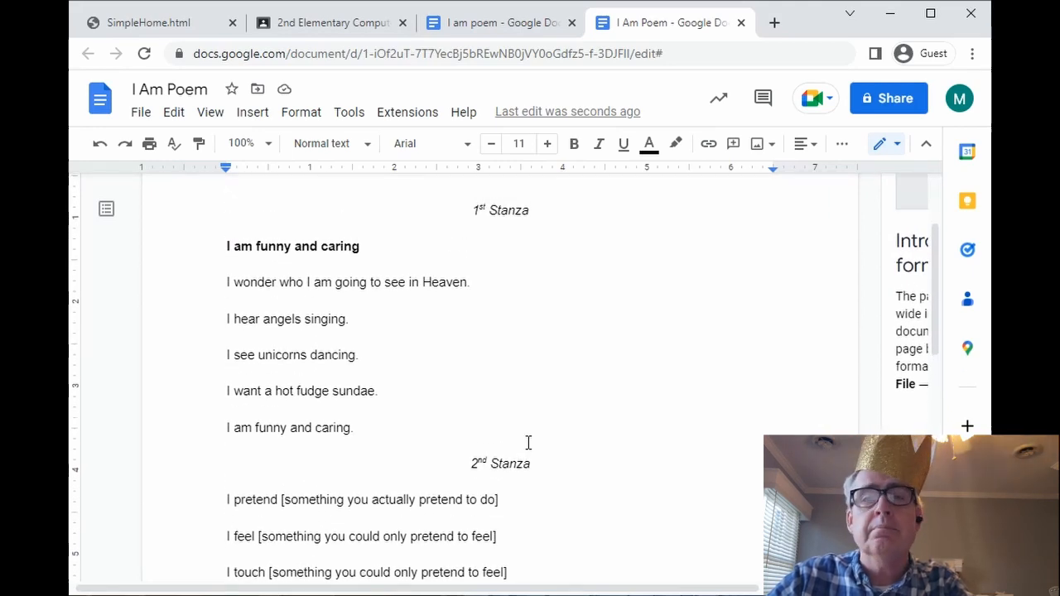
{"action": "scroll", "coordinate": [529, 443], "scroll_direction": "down", "scroll_amount": 3}
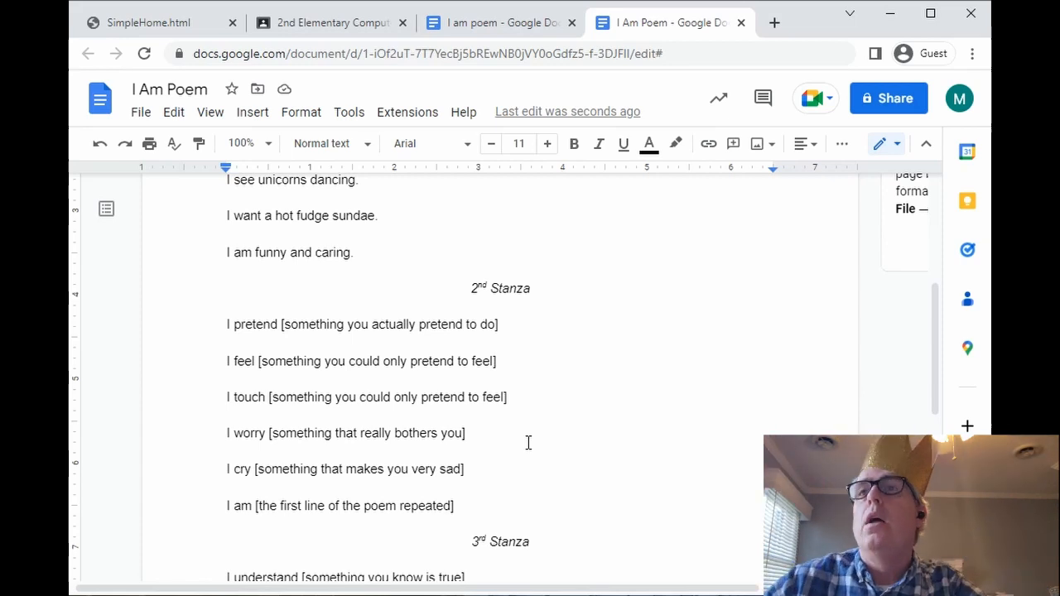
- Open sharing for 'I Am Poem' and add the teacher's school e-mail as a recipient
{"action": "left_click", "coordinate": [885, 112]}
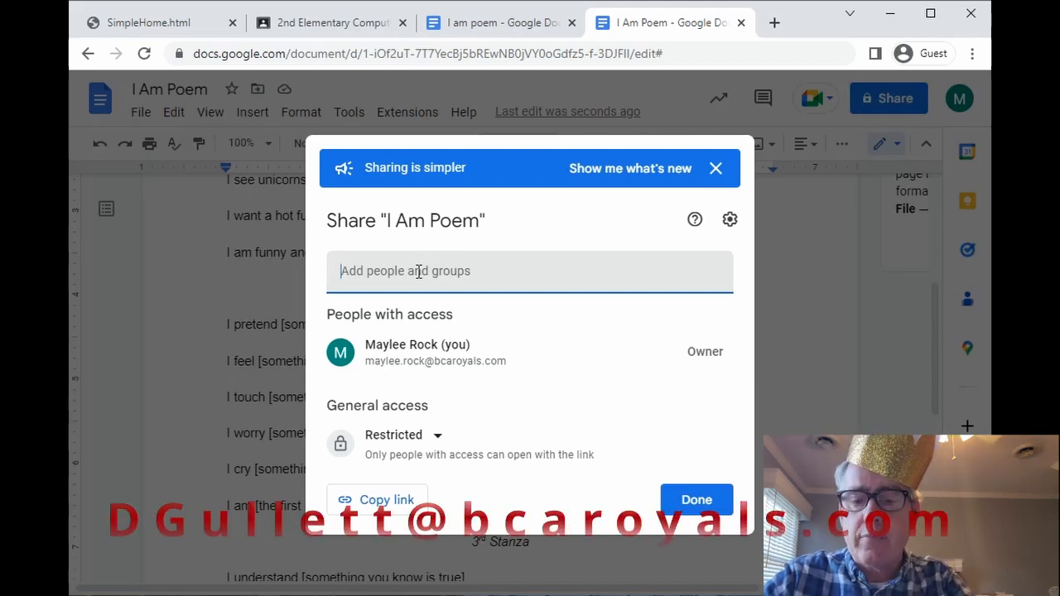
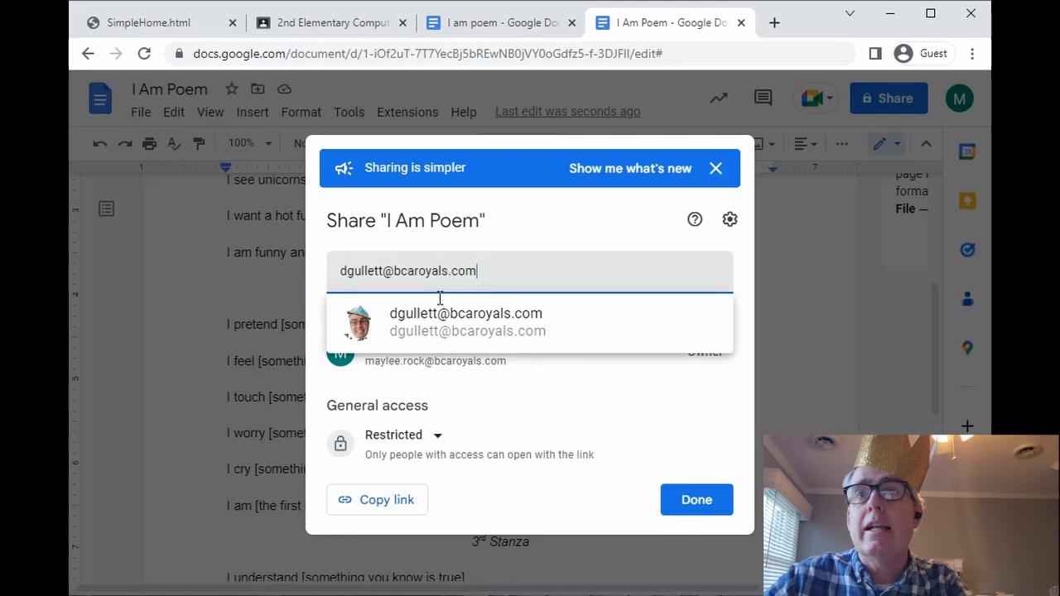
{"action": "left_click", "coordinate": [455, 322]}
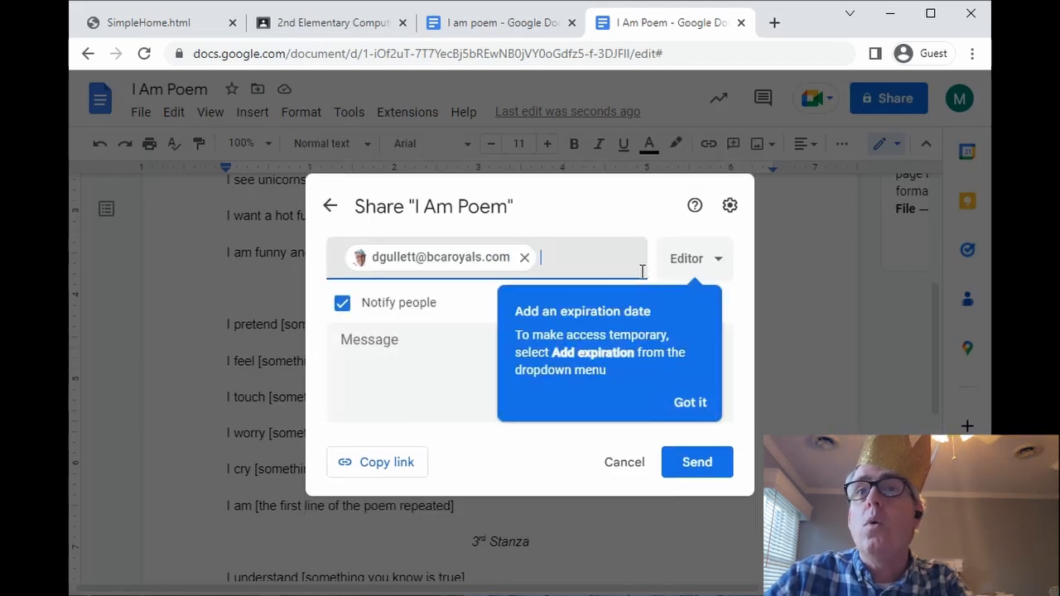
- Try Commenter and Viewer access for the teacher, then settle on Editor and begin a message
{"action": "left_click", "coordinate": [718, 259]}
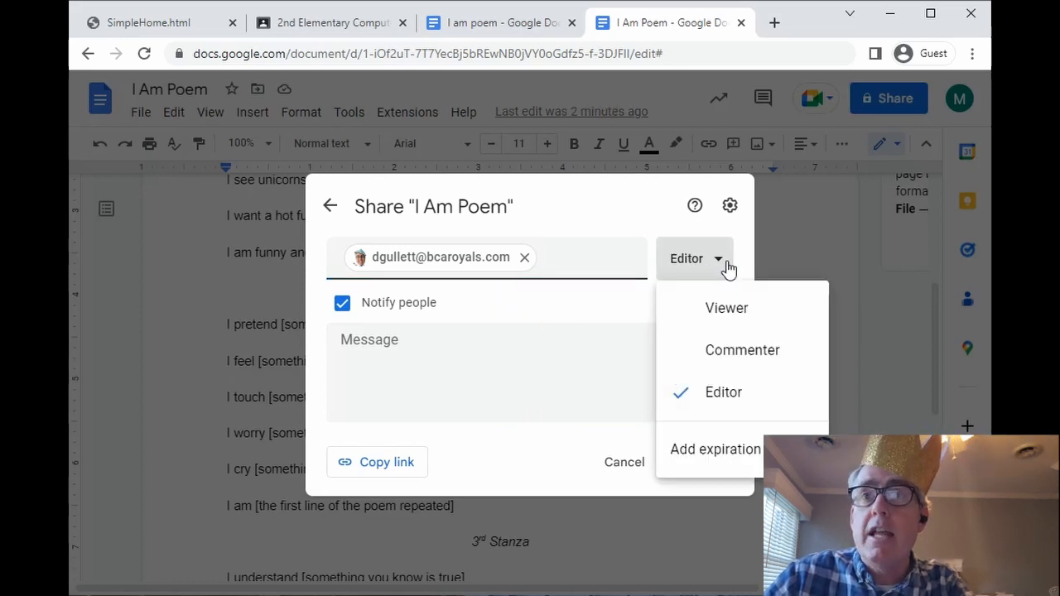
{"action": "left_click", "coordinate": [714, 350]}
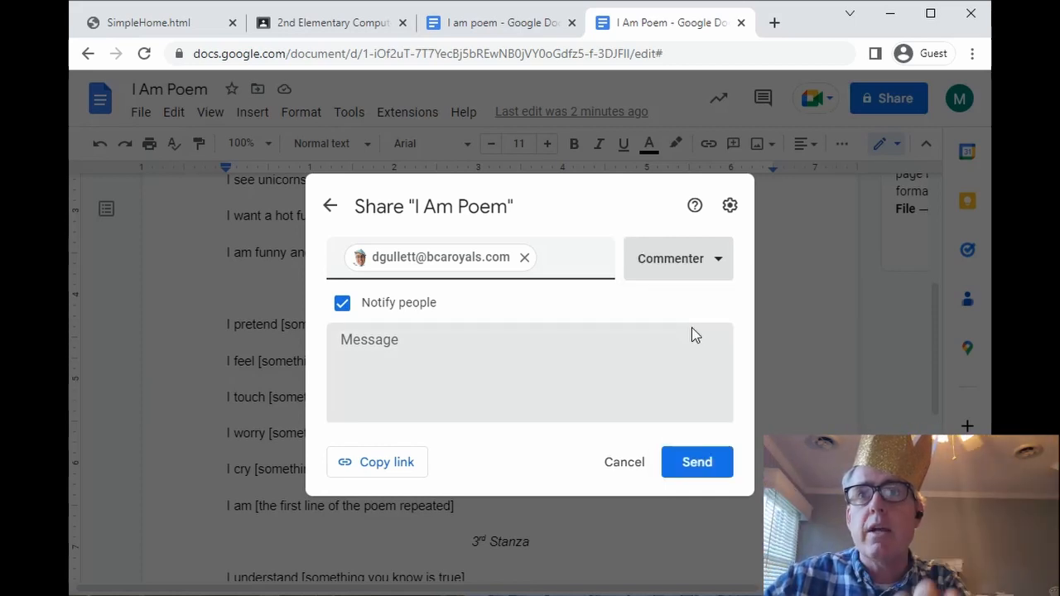
{"action": "left_click", "coordinate": [715, 273]}
{"action": "left_click", "coordinate": [689, 305]}
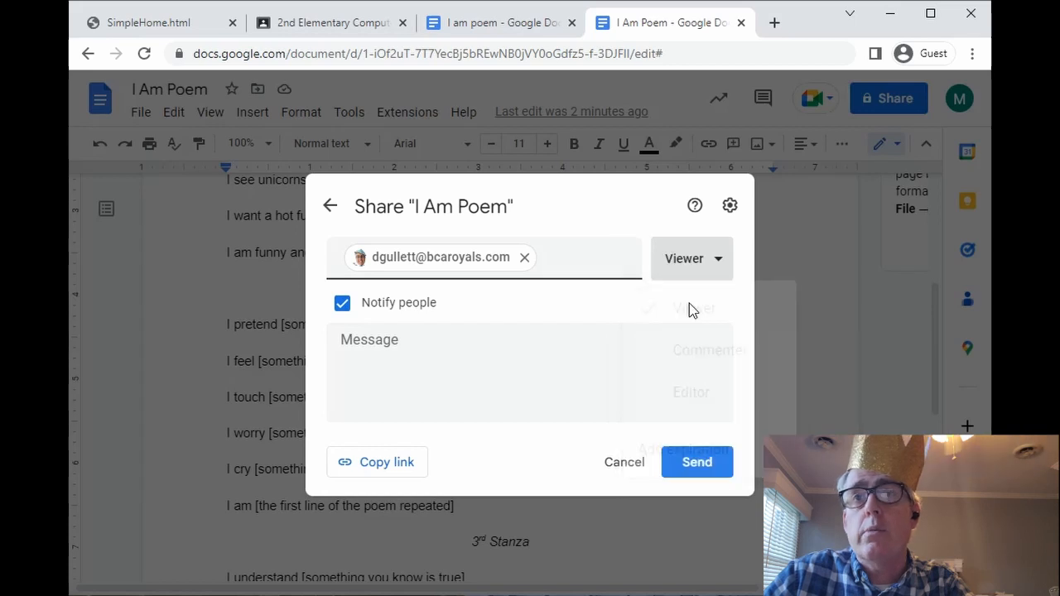
{"action": "left_click", "coordinate": [720, 275]}
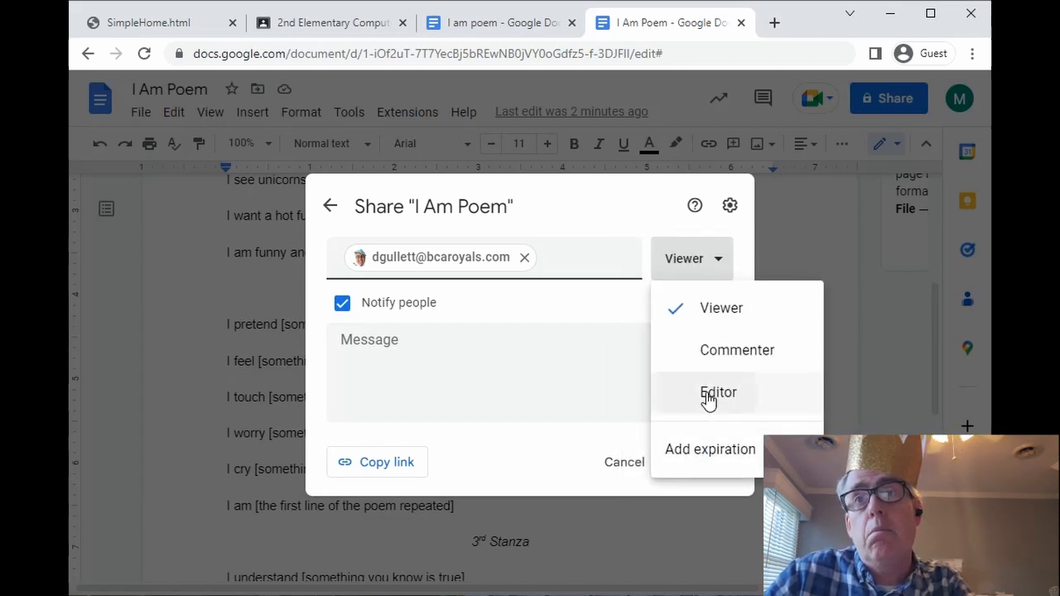
{"action": "left_click", "coordinate": [713, 394]}
{"action": "left_click", "coordinate": [441, 353]}
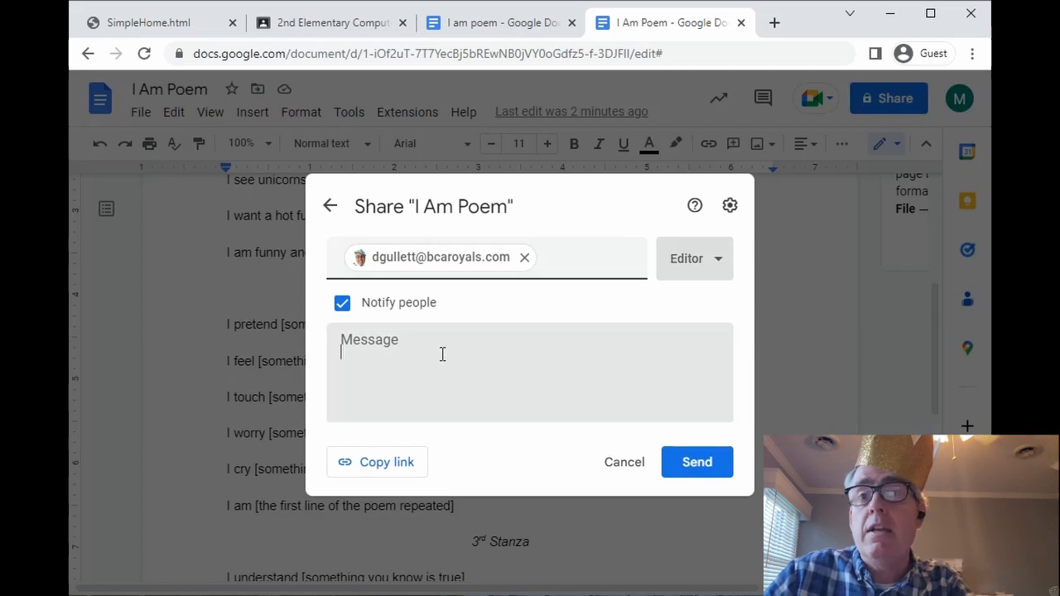
- Send the share invitation with a message greeting the teacher by name and saying 'I hope you enjoy it'
{"action": "type", "text": "Hey Mr. Gulle"}
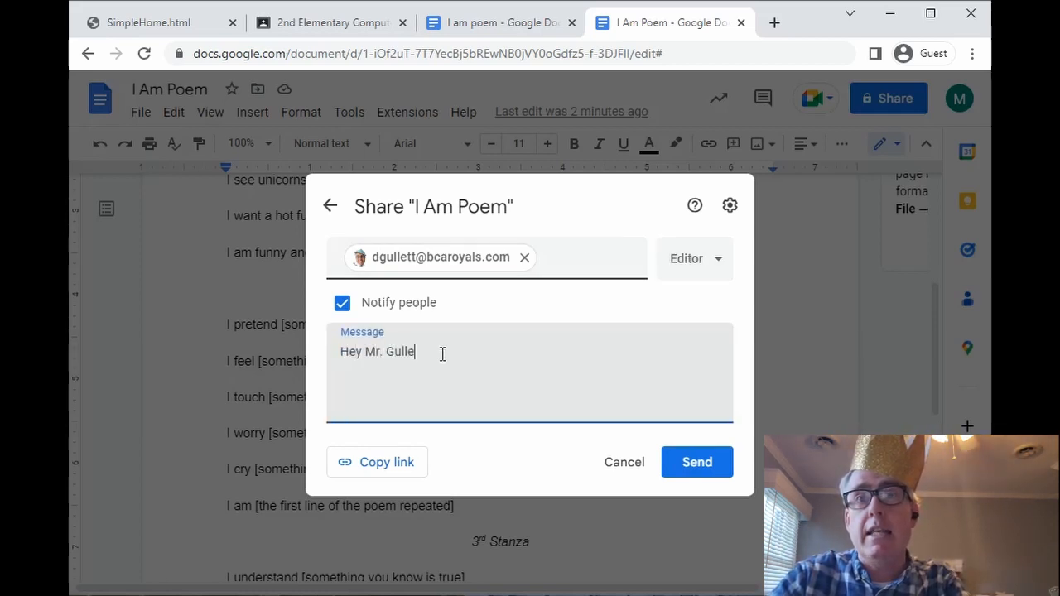
{"action": "type", "text": "tt, I hope you enjoy it!!!!!!!!!"}
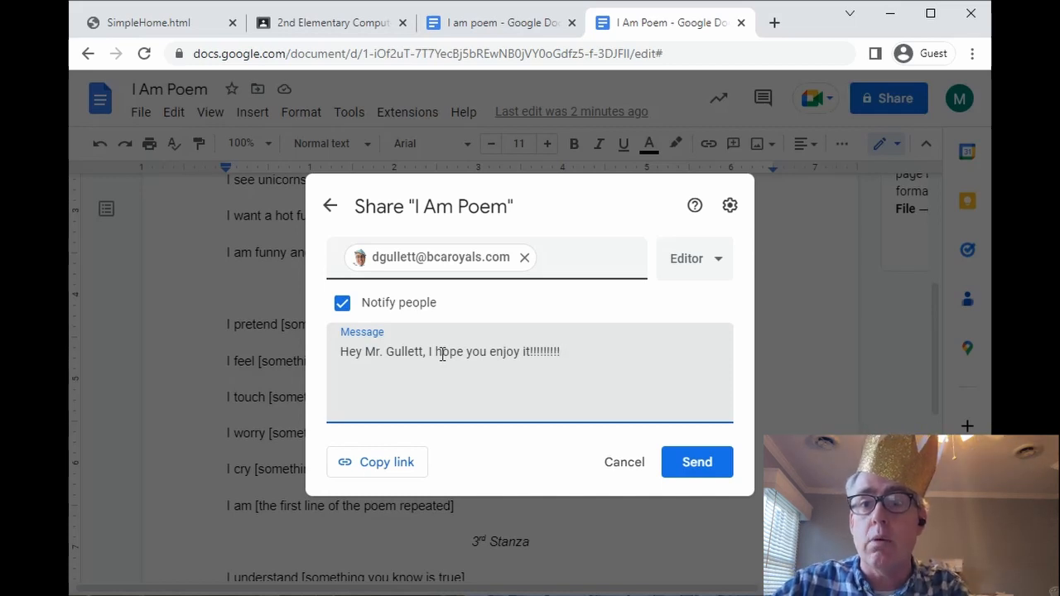
{"action": "left_click", "coordinate": [684, 470]}
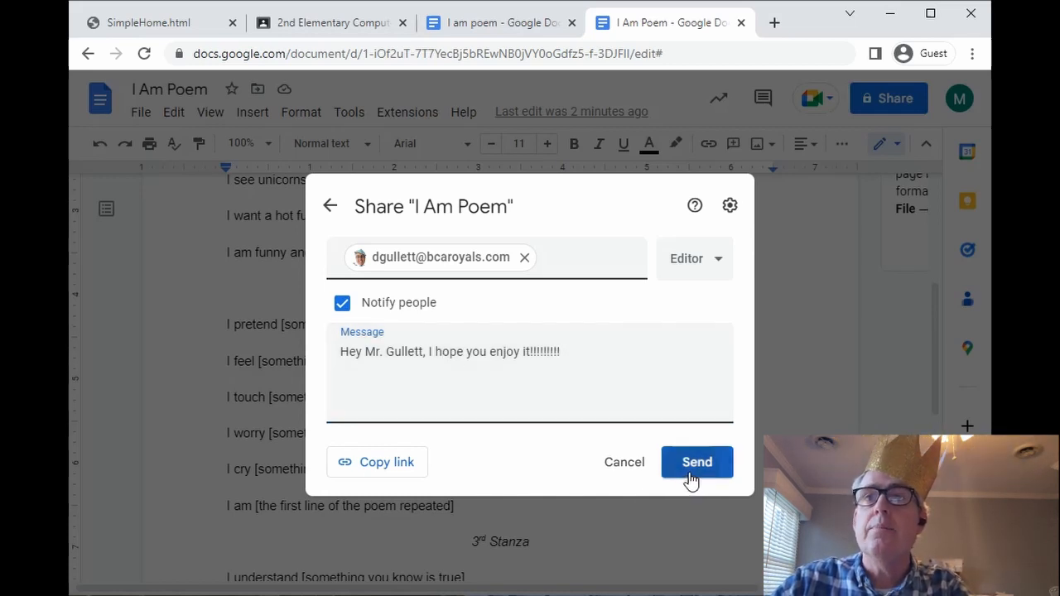